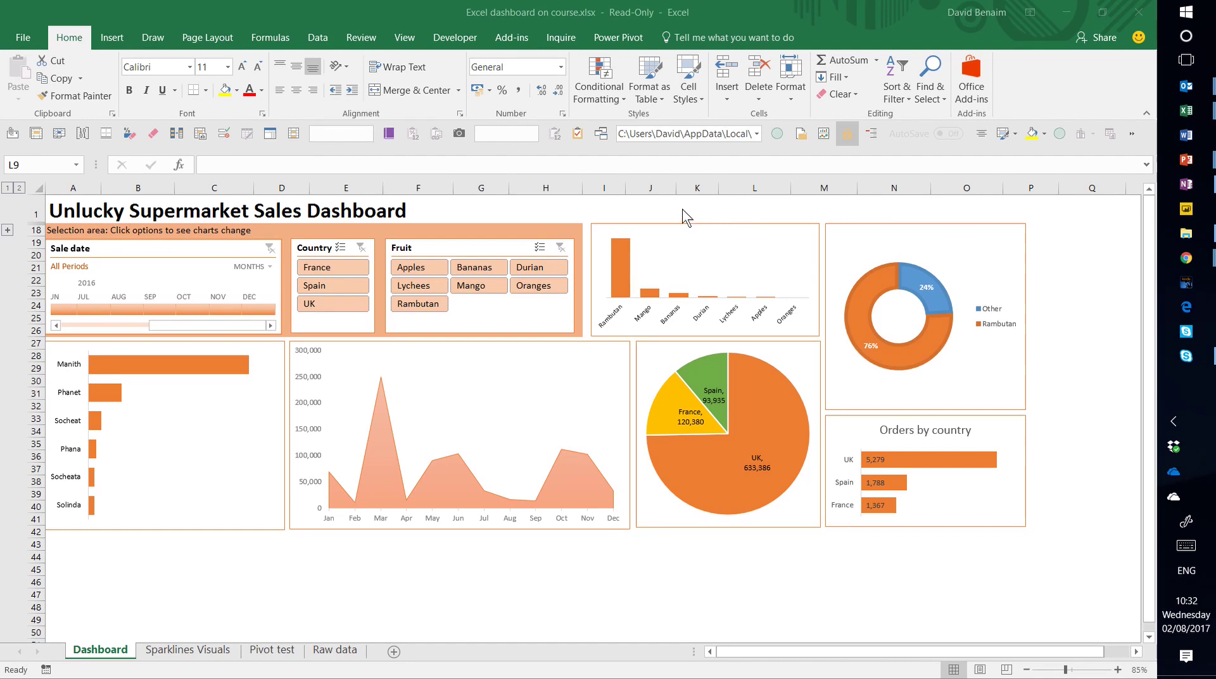
Pick France in the Country slicer, Mango in the Fruit slicer, and Sep–Dec 2016 on the timeline
{"action": "left_click", "coordinate": [342, 271]}
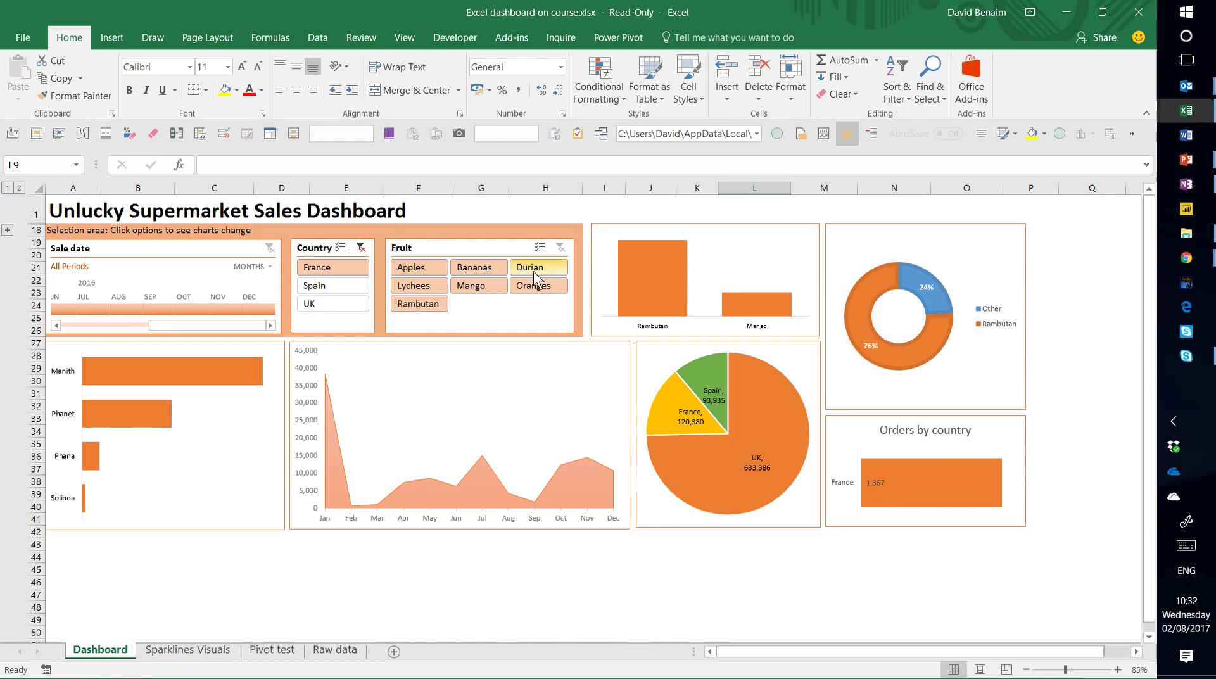
{"action": "left_click", "coordinate": [477, 290]}
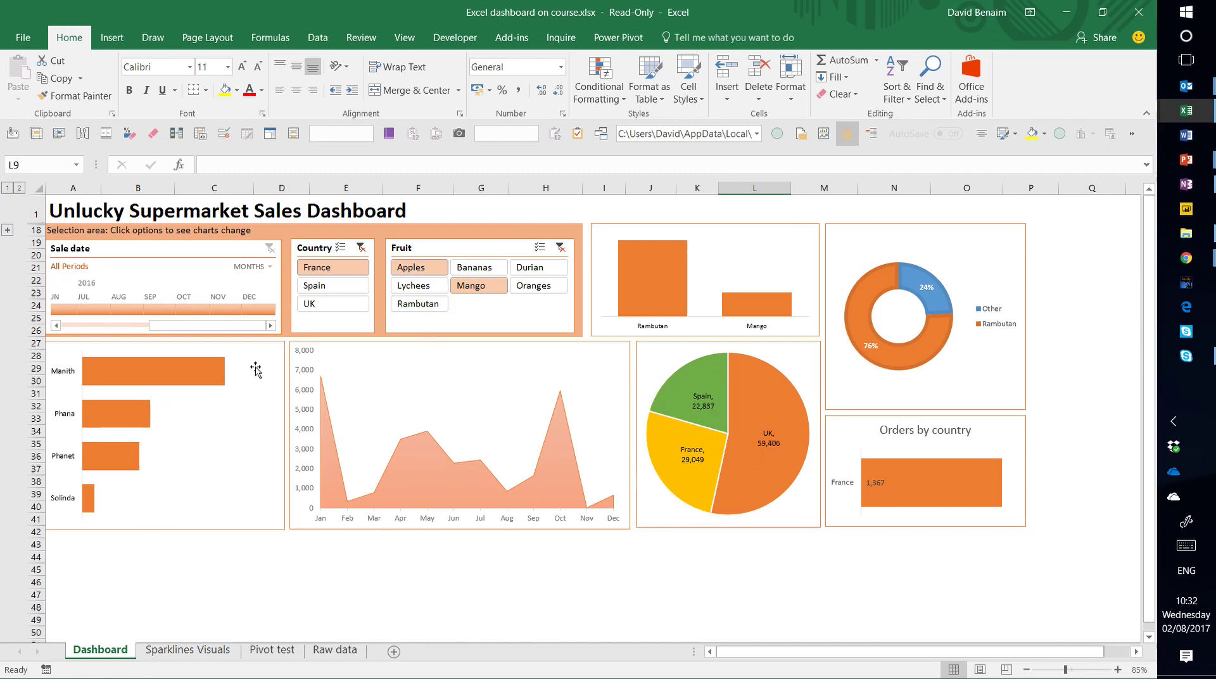
{"action": "left_click", "coordinate": [170, 310]}
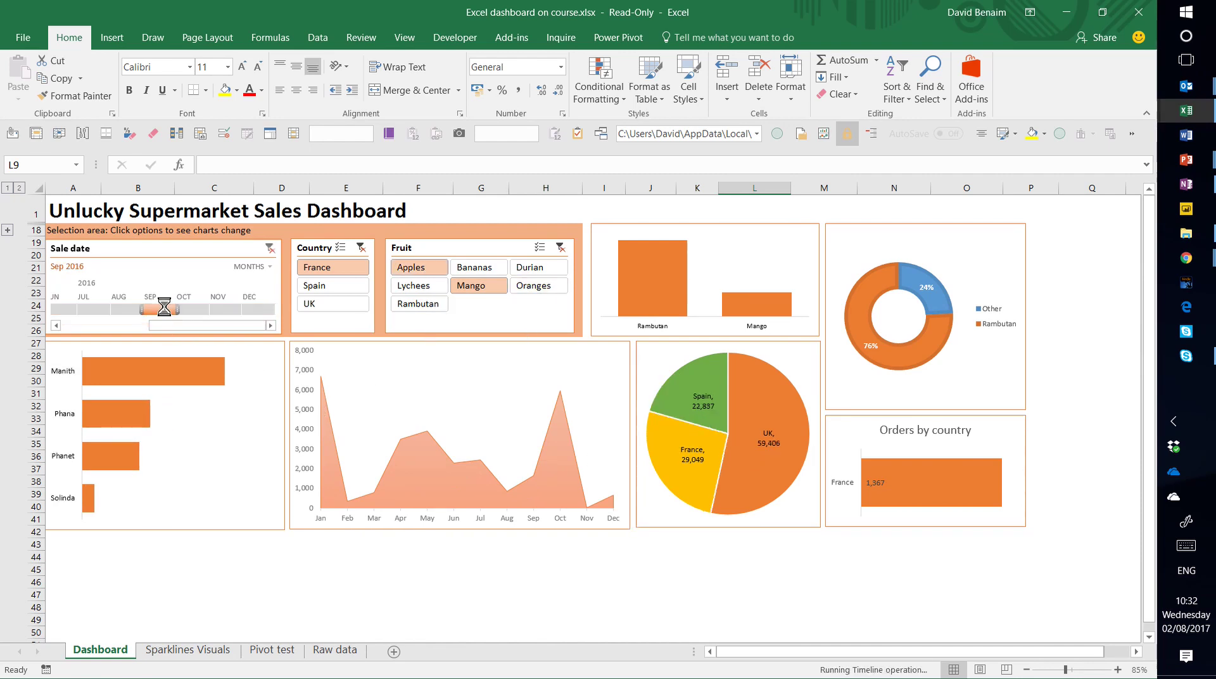
{"action": "left_click_drag", "start_coordinate": [177, 309], "coordinate": [257, 312]}
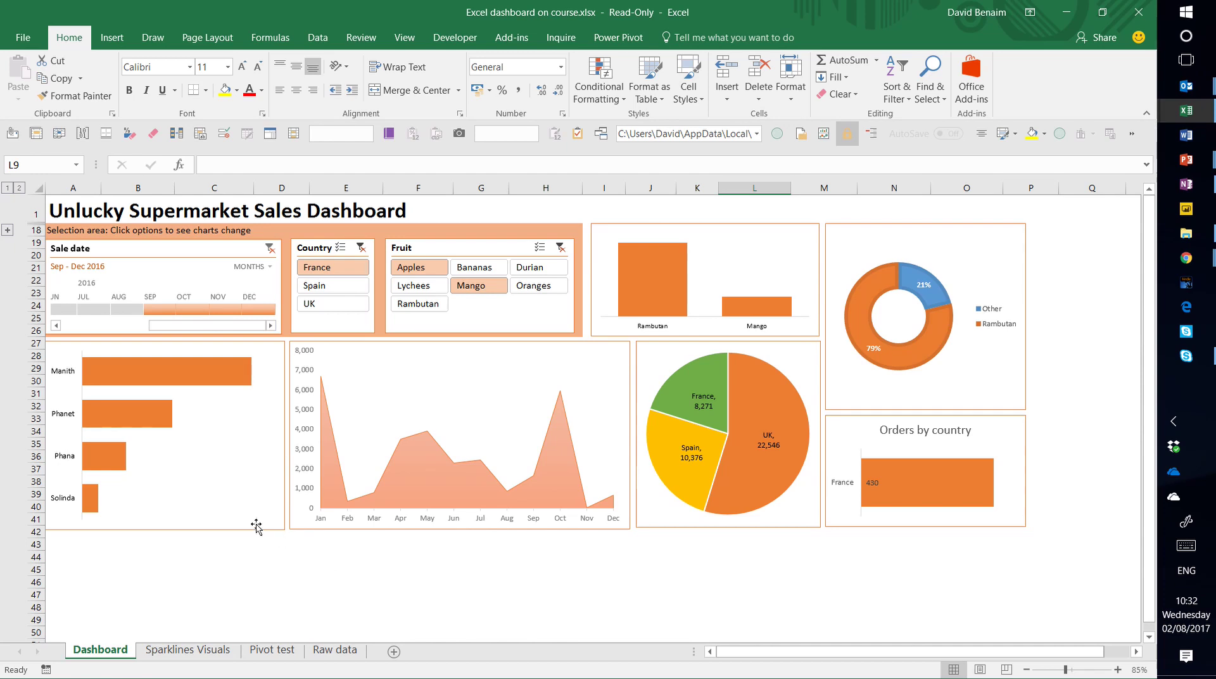
Review the Raw data sheet, then switch to the Pivot test sheet
{"action": "left_click", "coordinate": [327, 653]}
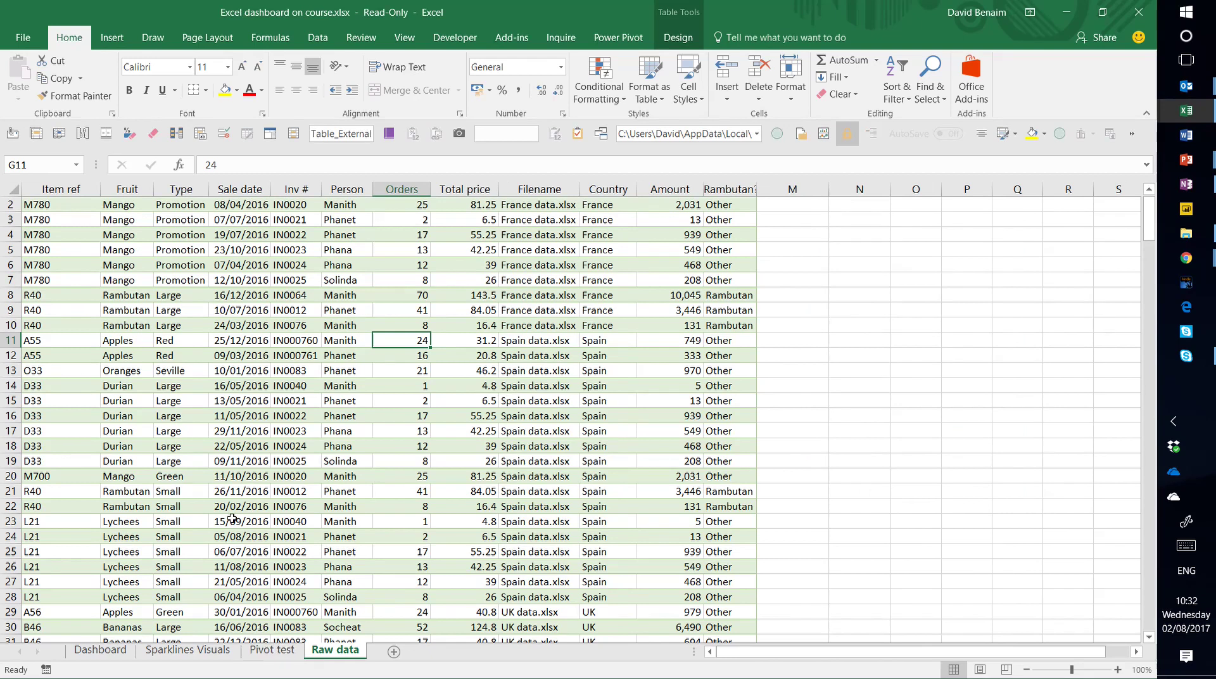
{"action": "scroll", "coordinate": [416, 372], "scroll_direction": "up", "scroll_amount": 1}
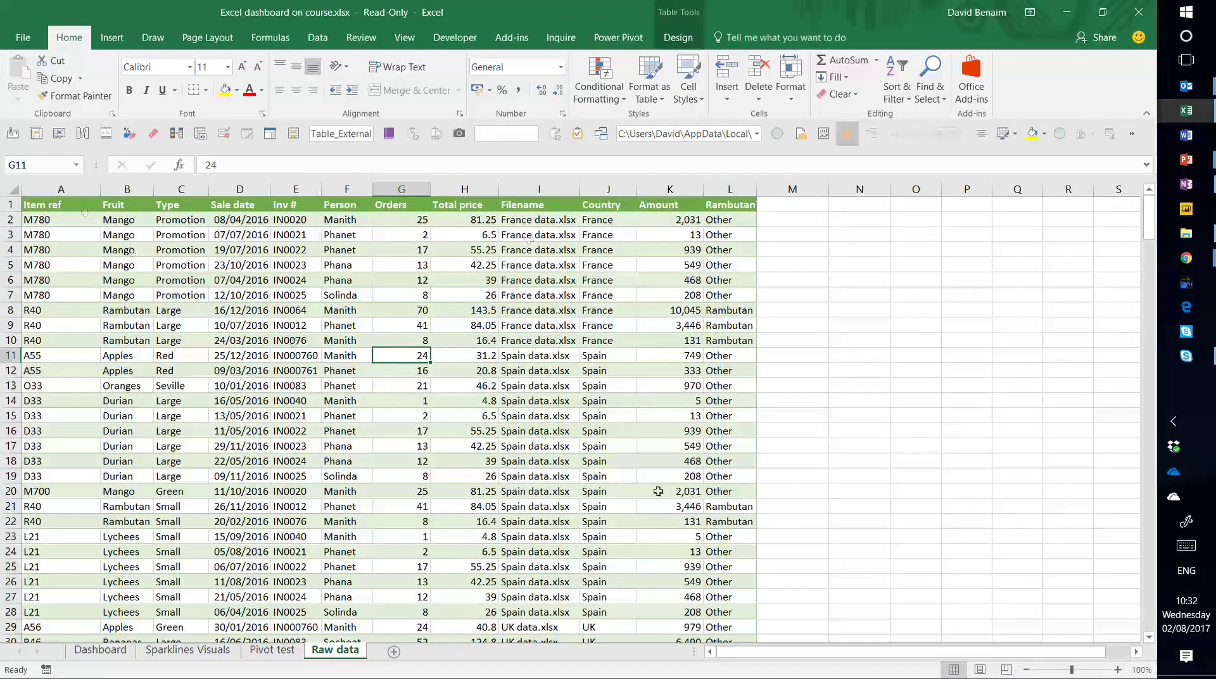
{"action": "left_click", "coordinate": [273, 653]}
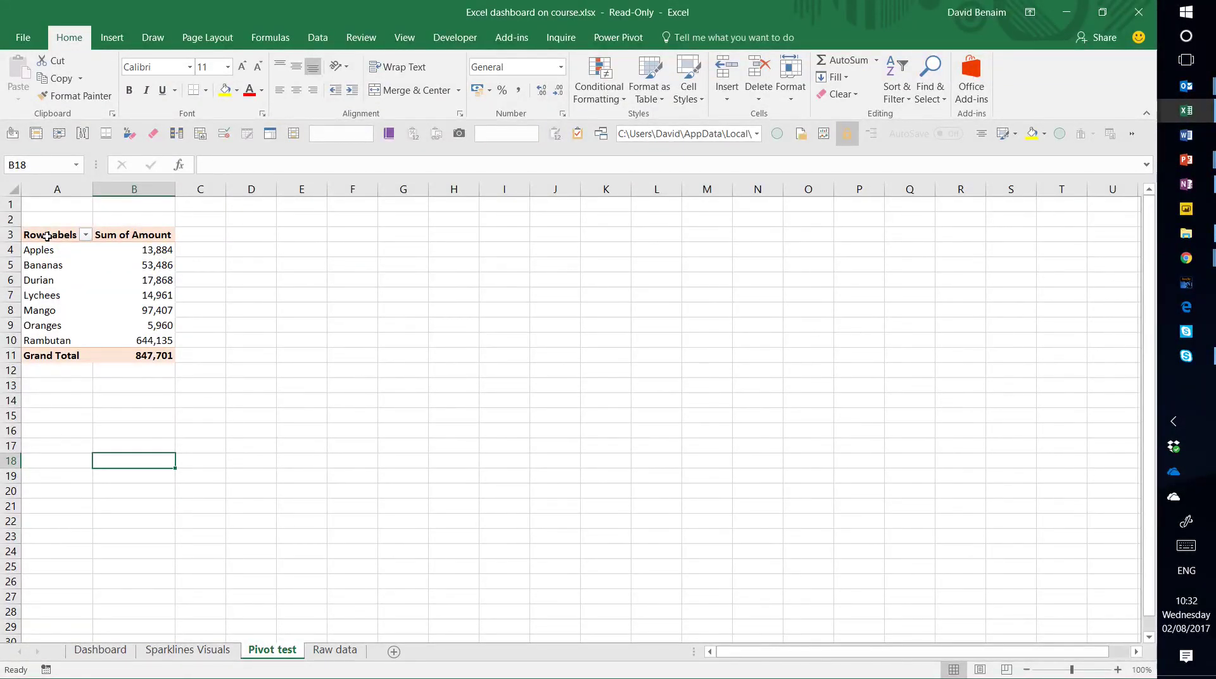
Select the fruit pivot table and tick Fruit, Person and Country as slicer fields
{"action": "left_click_drag", "start_coordinate": [48, 237], "coordinate": [152, 355]}
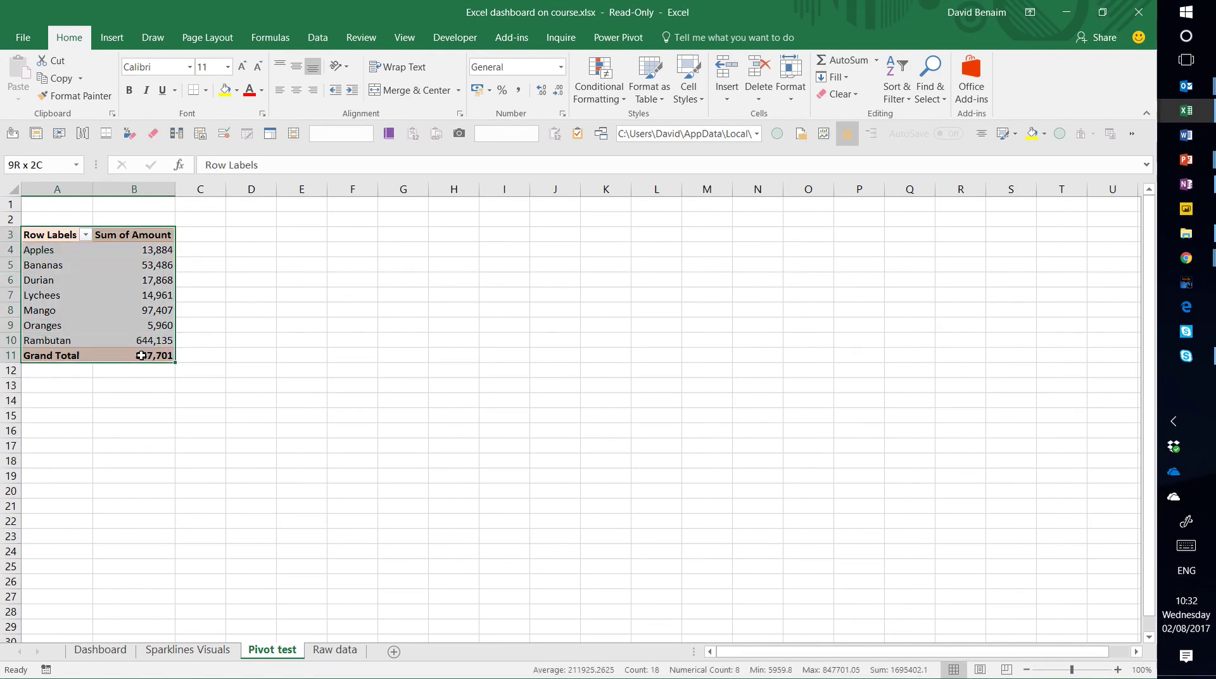
{"action": "left_click", "coordinate": [106, 280]}
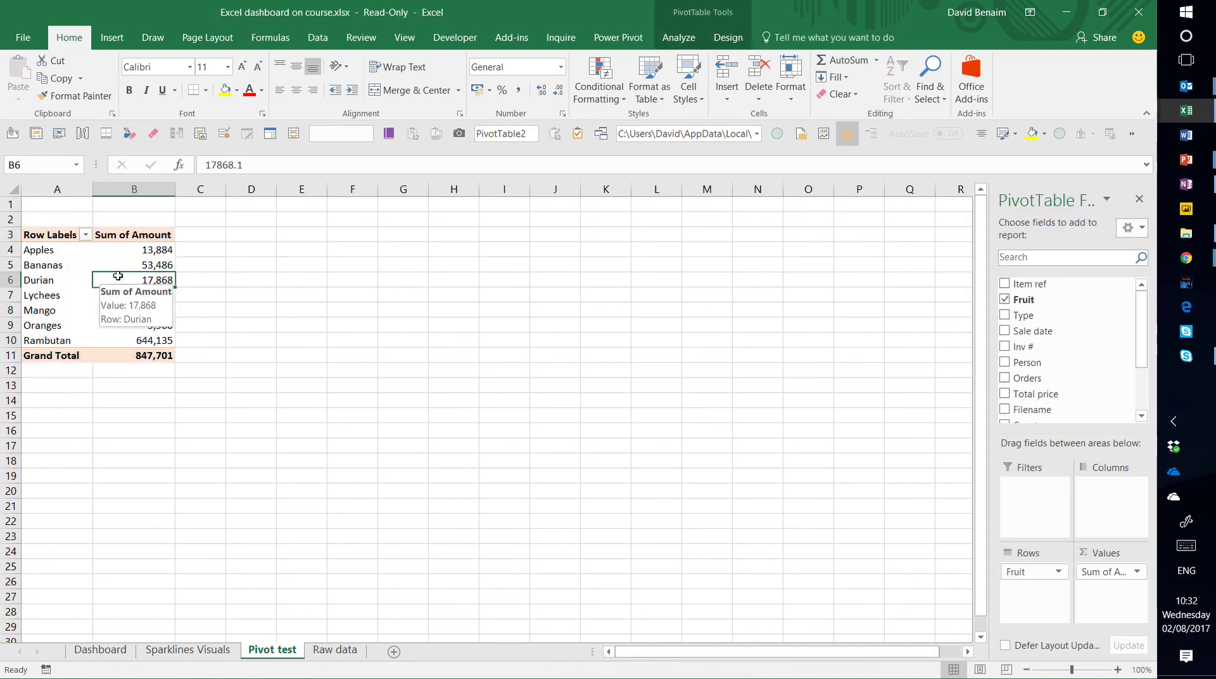
{"action": "left_click", "coordinate": [688, 43]}
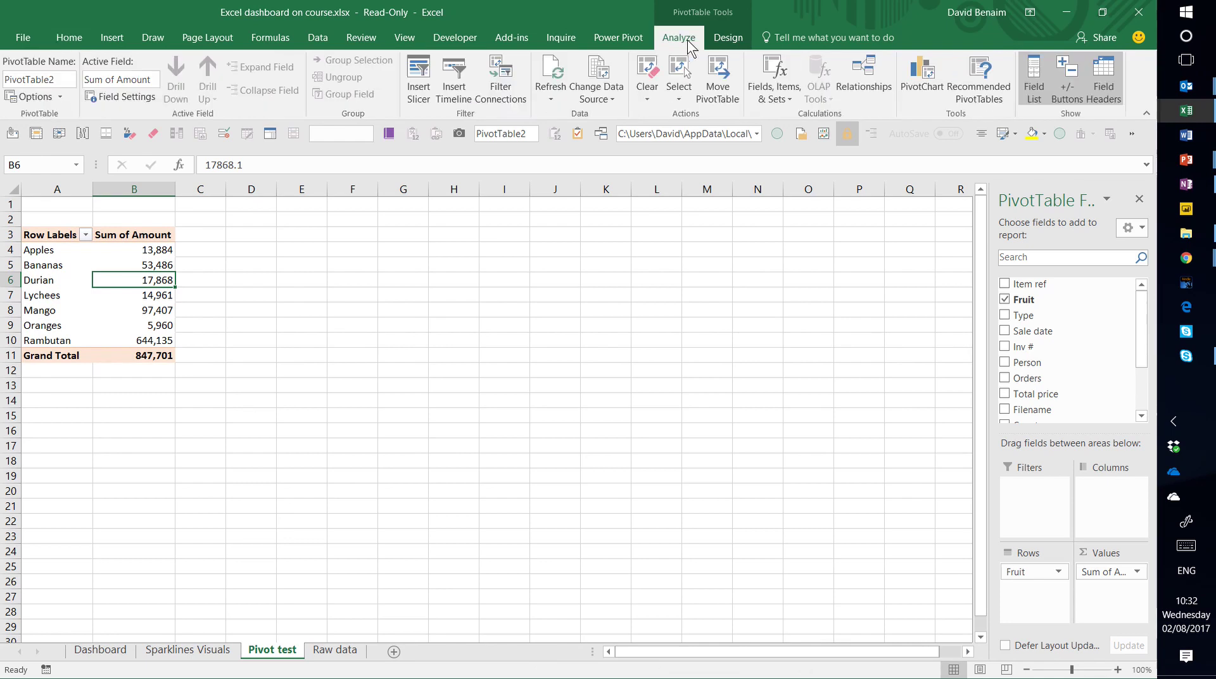
{"action": "left_click", "coordinate": [423, 91]}
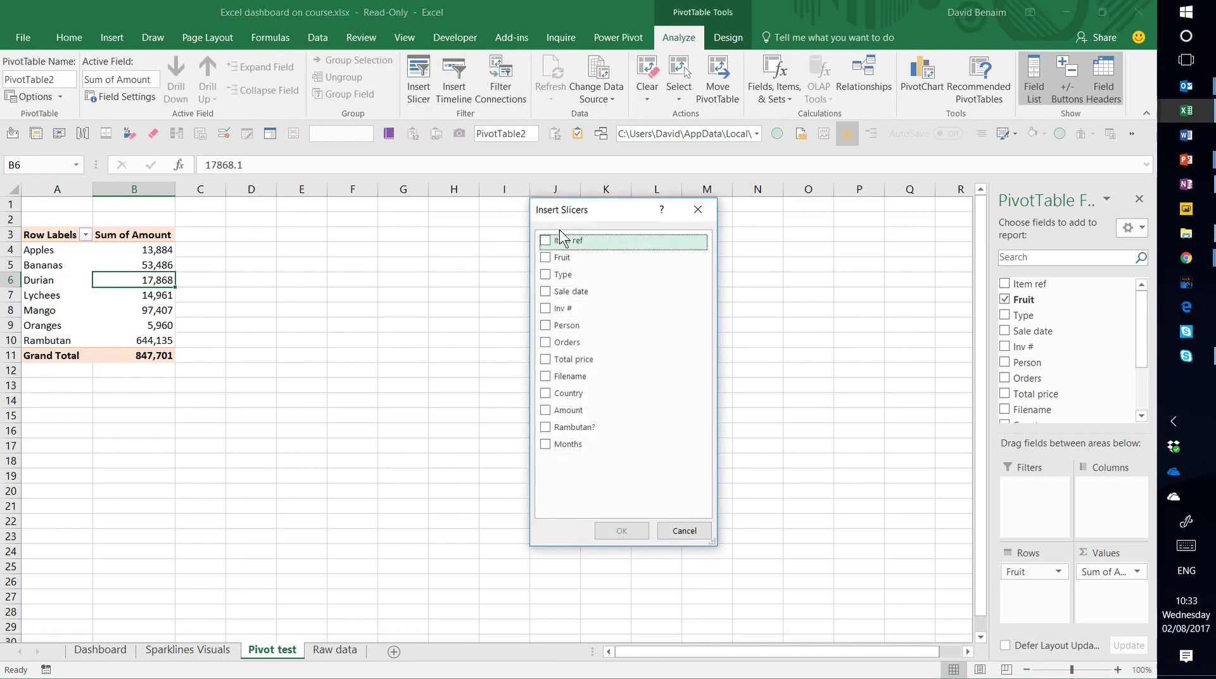
{"action": "left_click", "coordinate": [545, 258]}
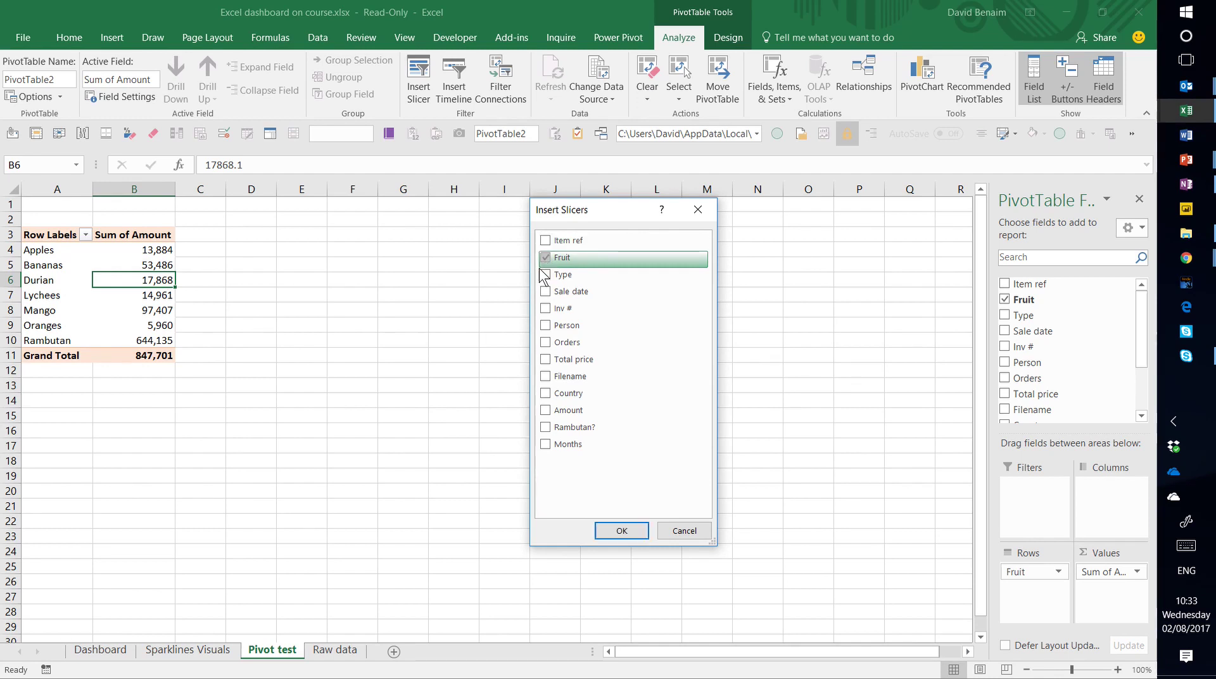
{"action": "left_click", "coordinate": [545, 325]}
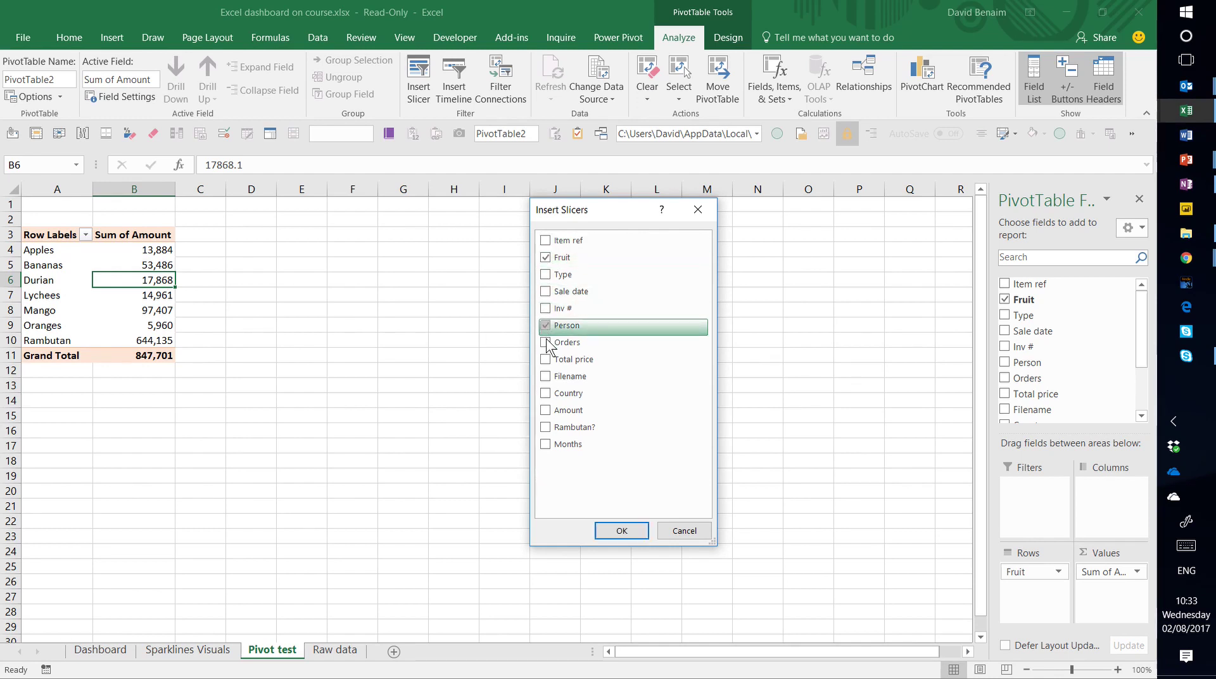
{"action": "left_click", "coordinate": [545, 394]}
Create the slicers, move the Fruit slicer beside the pivot, and test Apples and Durian before clearing
{"action": "left_click", "coordinate": [605, 530]}
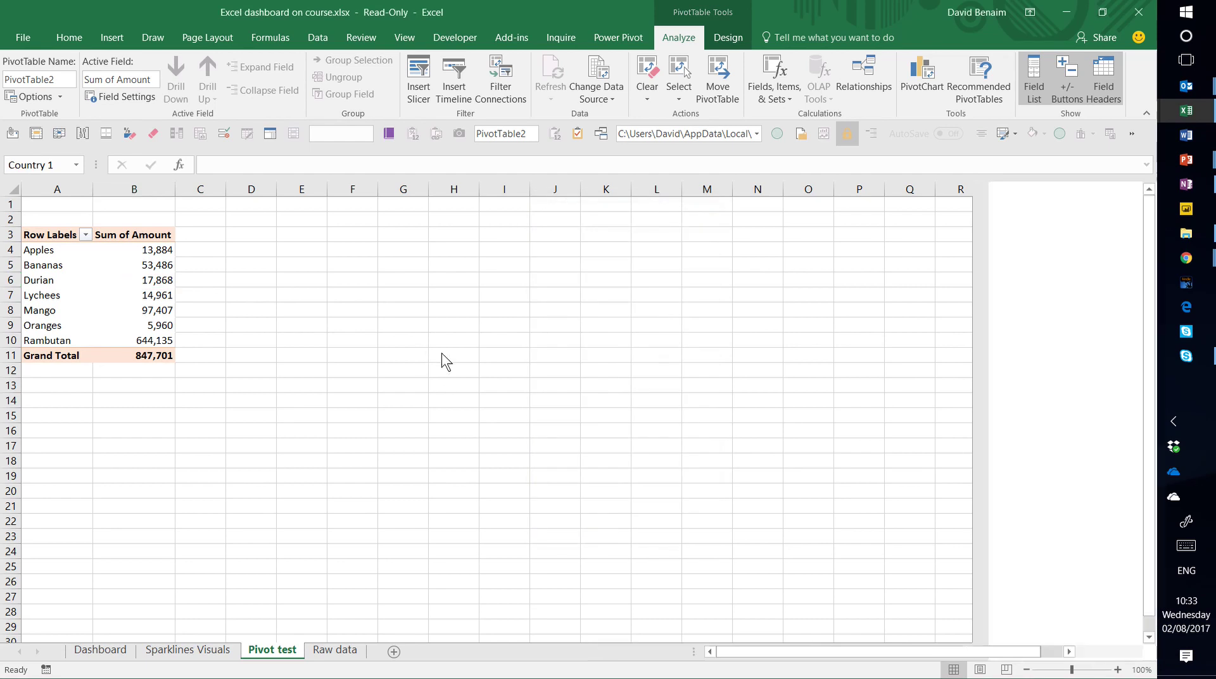
{"action": "left_click_drag", "start_coordinate": [463, 291], "coordinate": [275, 236]}
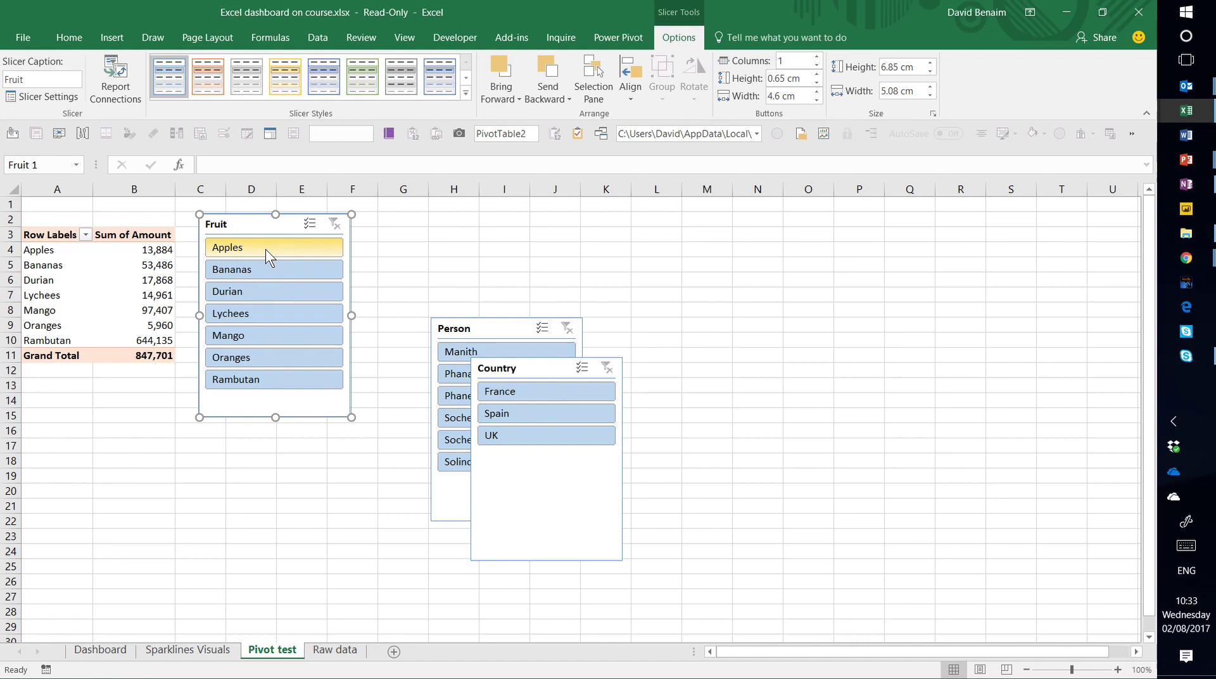
{"action": "left_click", "coordinate": [264, 249]}
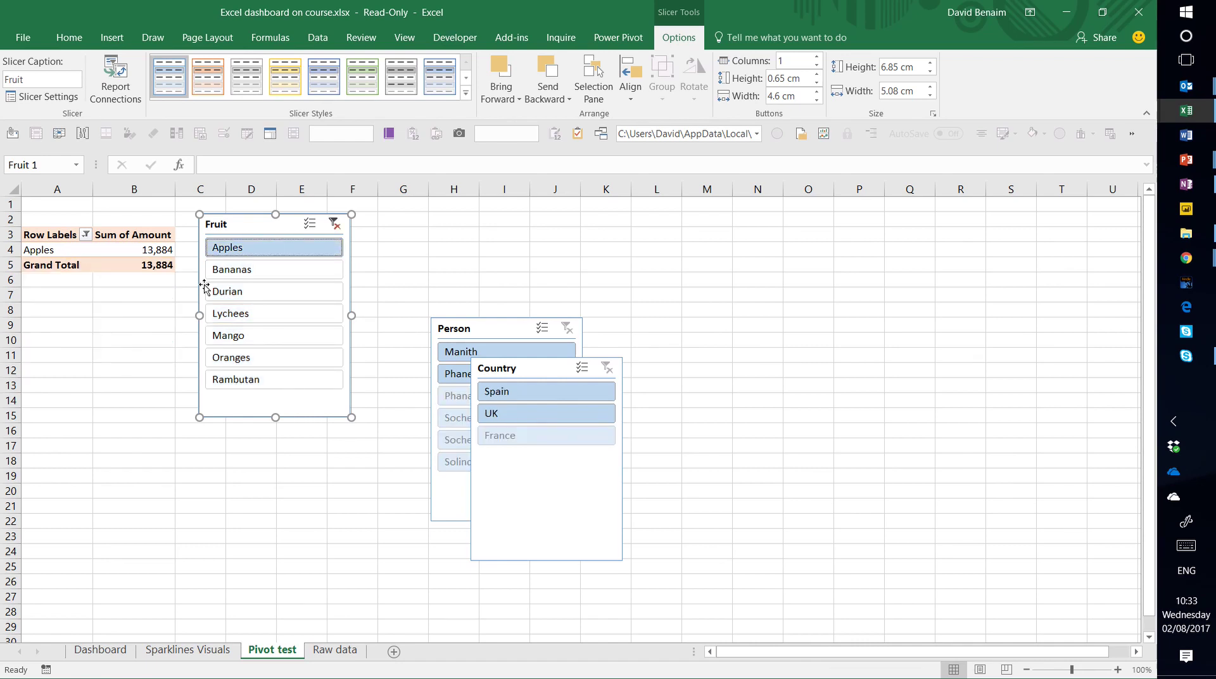
{"action": "left_click", "coordinate": [231, 294]}
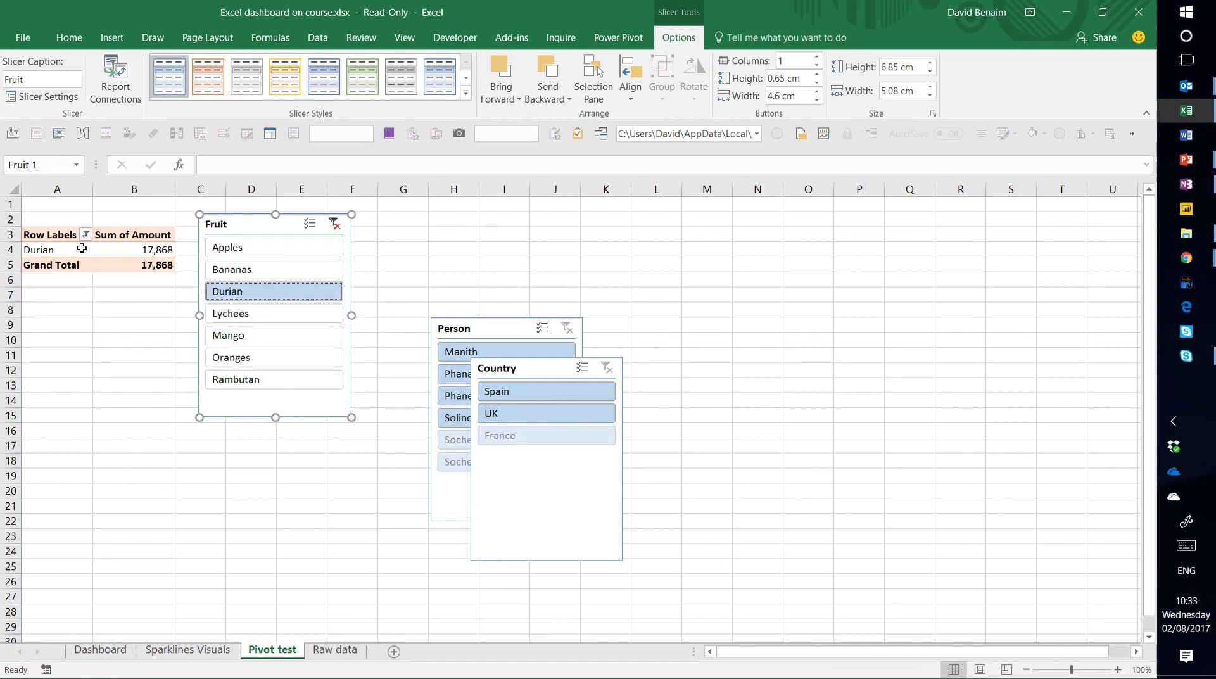
{"action": "left_click", "coordinate": [334, 224]}
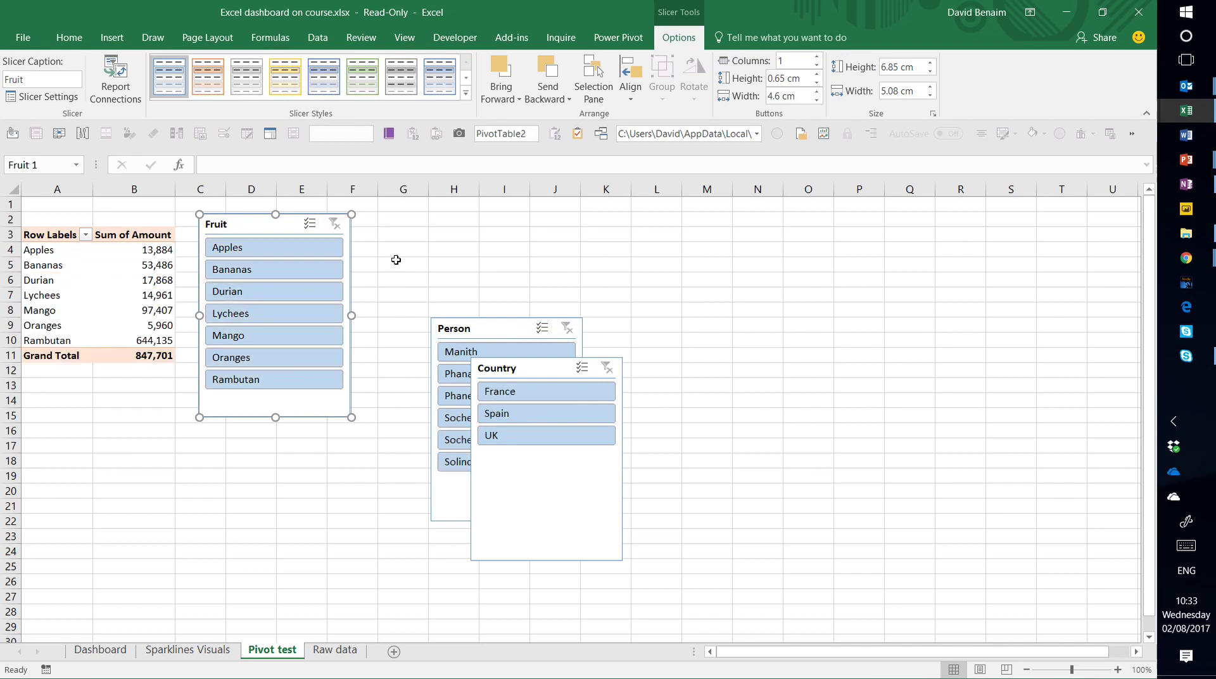
Test the Country slicer with France, clear it, and move it below the pivot table
{"action": "left_click_drag", "start_coordinate": [529, 366], "coordinate": [407, 223]}
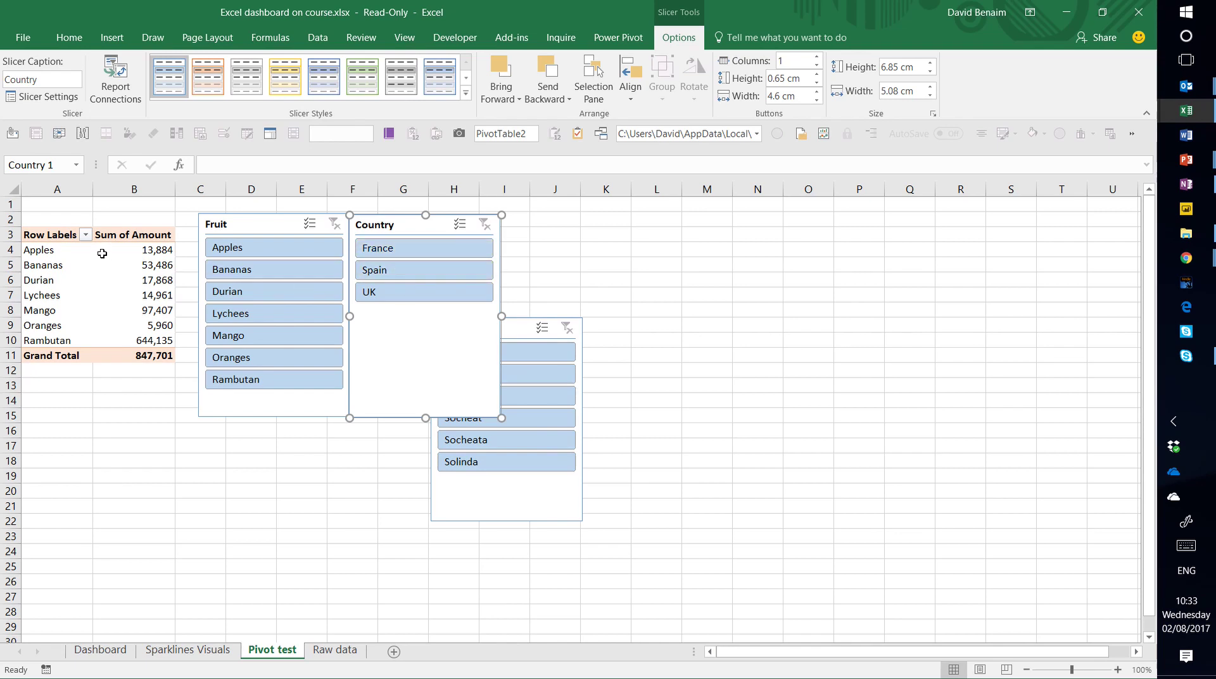
{"action": "left_click", "coordinate": [408, 250]}
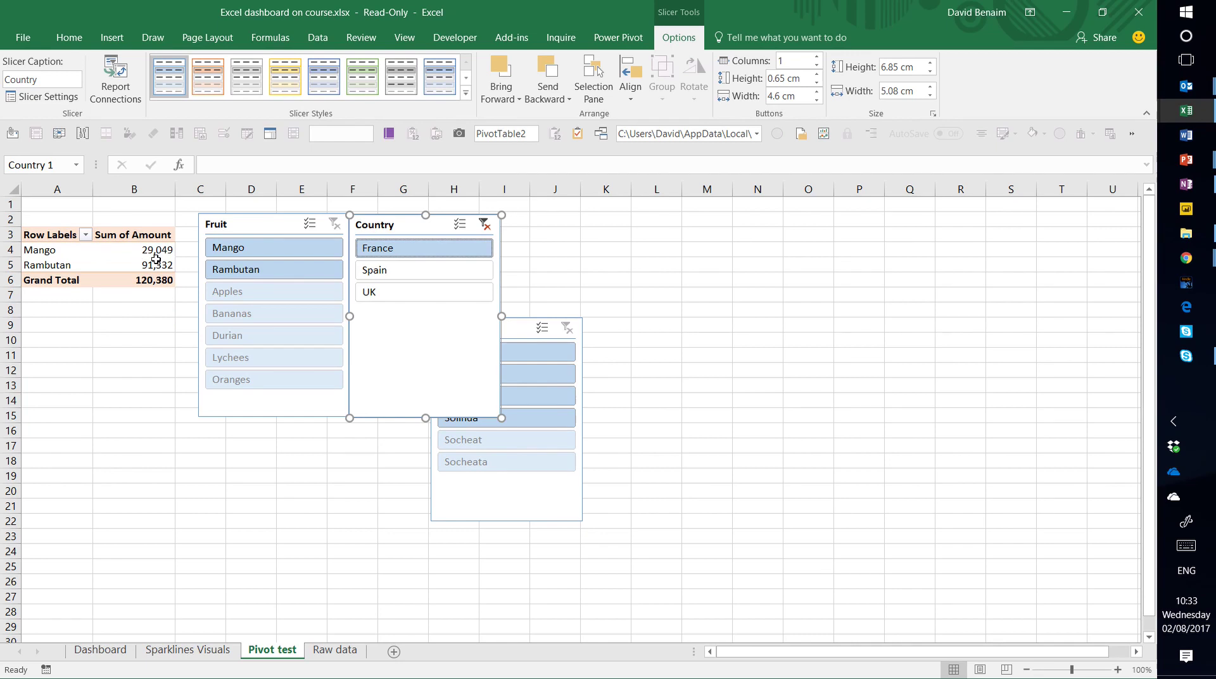
{"action": "left_click", "coordinate": [484, 226]}
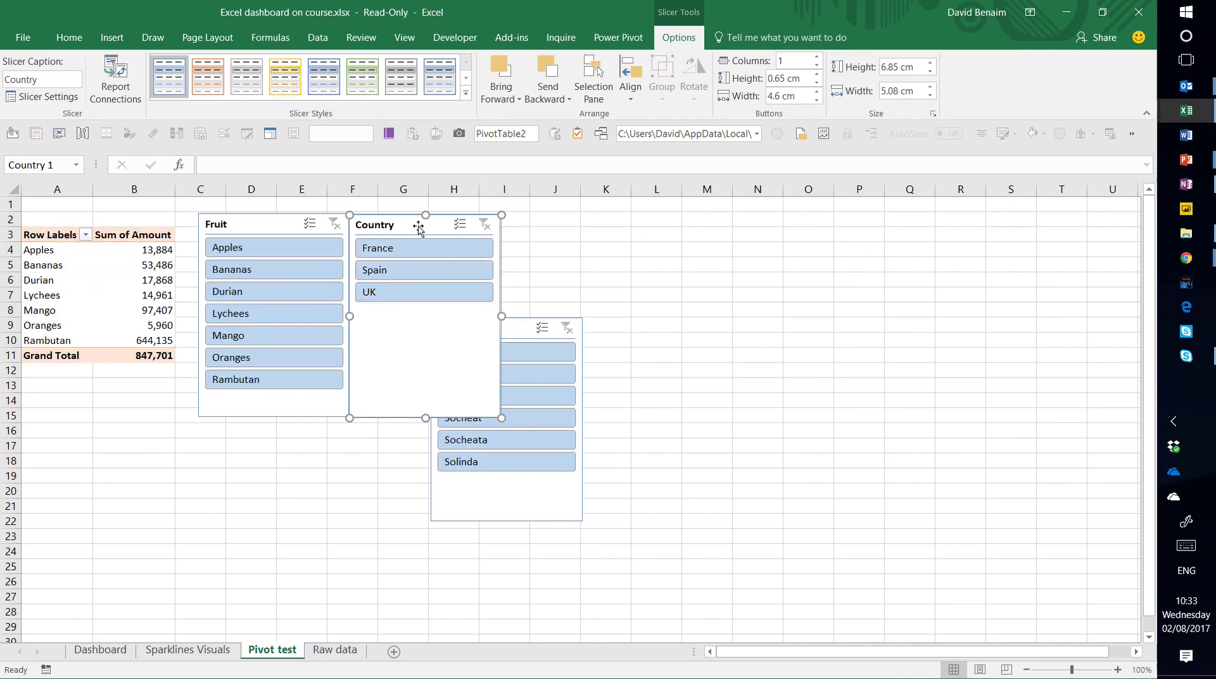
{"action": "left_click_drag", "start_coordinate": [400, 226], "coordinate": [143, 420]}
{"action": "left_click", "coordinate": [146, 283]}
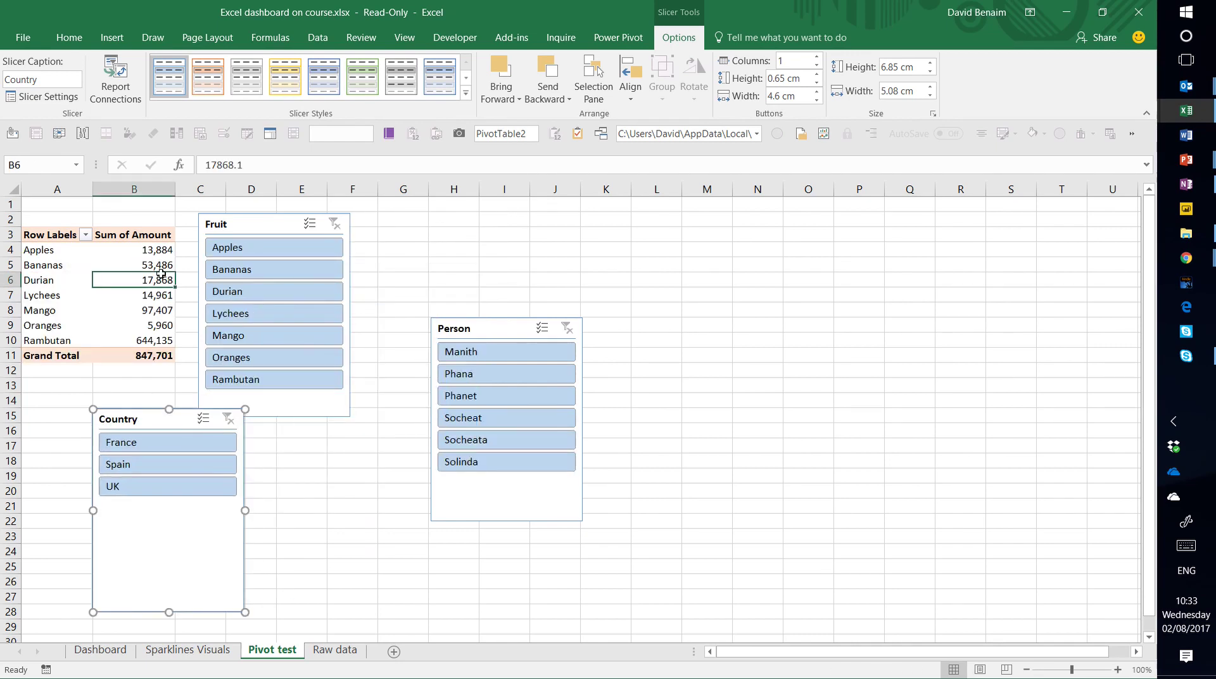
Insert a Sale date timeline and limit it to Sep–Nov 2016
{"action": "left_click", "coordinate": [694, 43]}
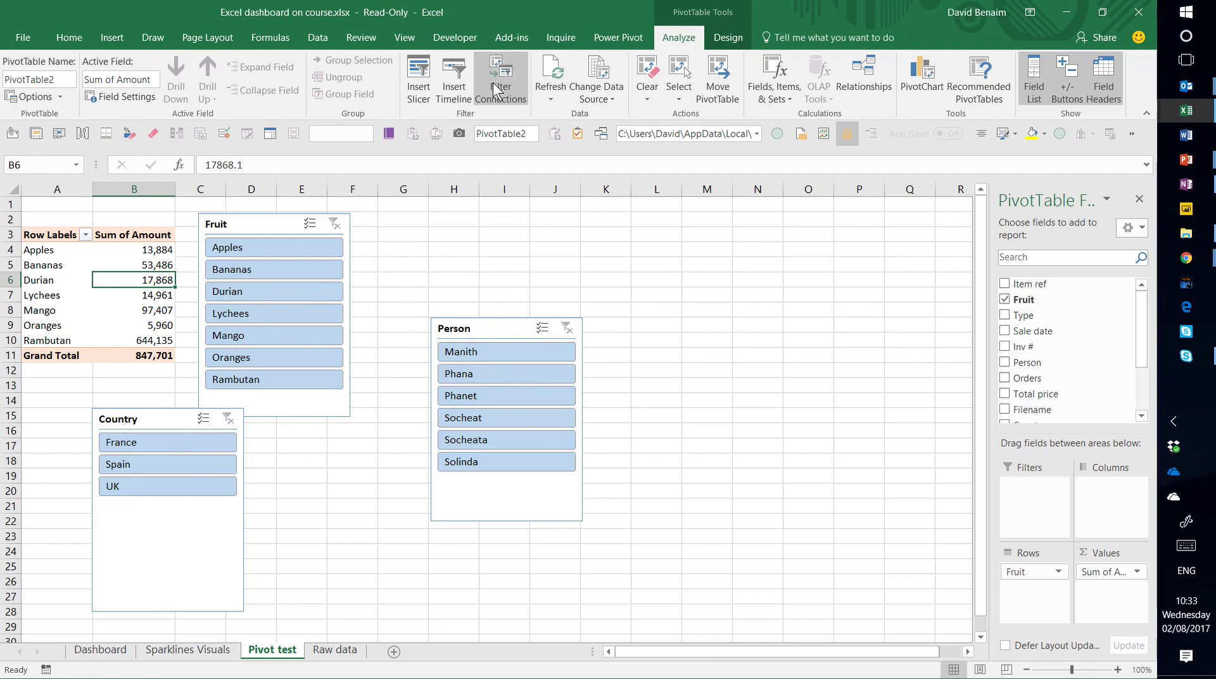
{"action": "left_click", "coordinate": [454, 82]}
{"action": "left_click", "coordinate": [543, 300]}
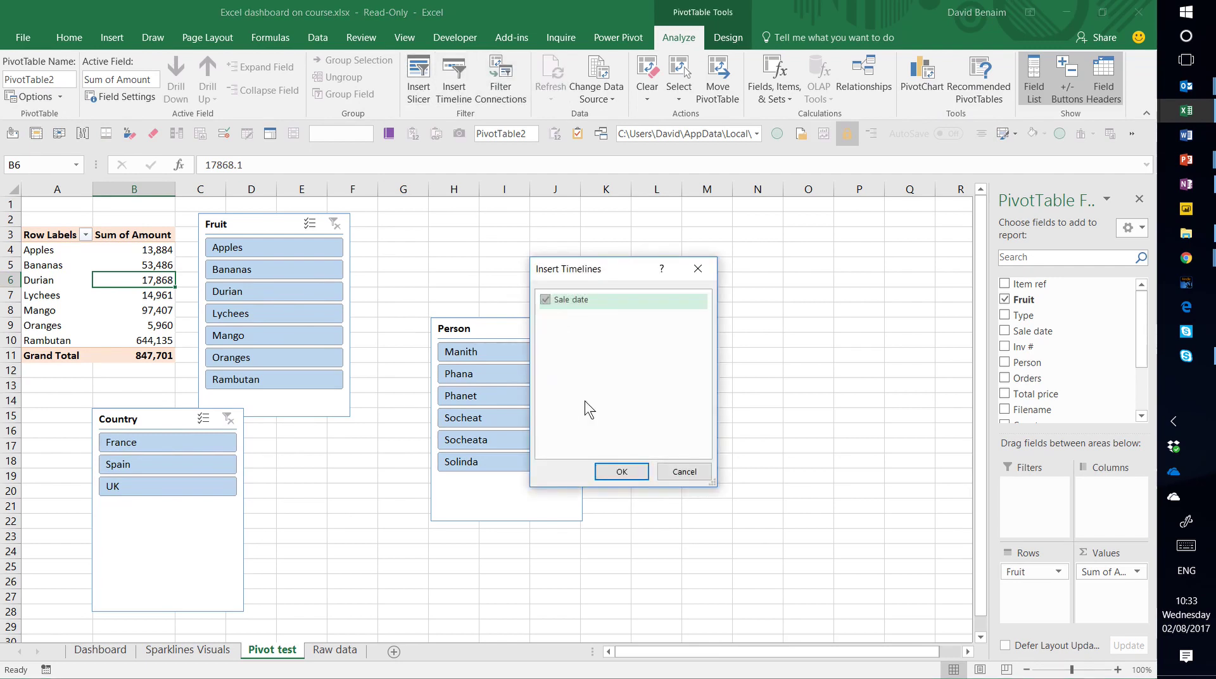
{"action": "left_click", "coordinate": [619, 473]}
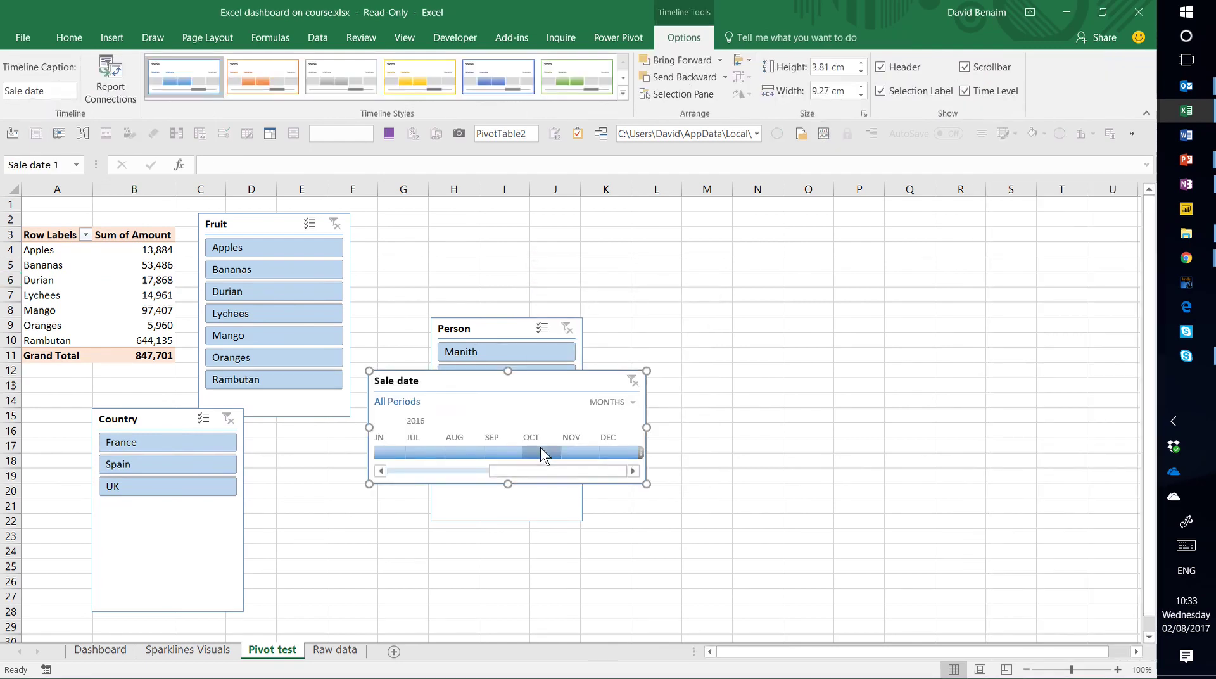
{"action": "left_click", "coordinate": [488, 451]}
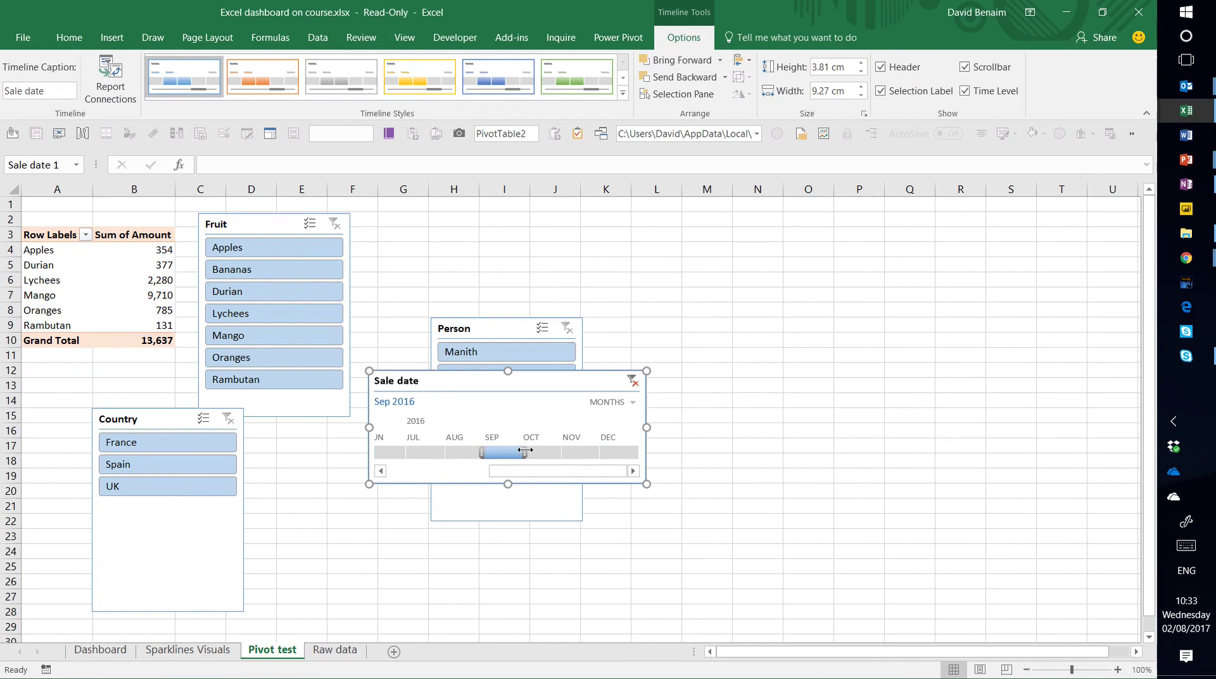
{"action": "left_click_drag", "start_coordinate": [522, 452], "coordinate": [603, 444]}
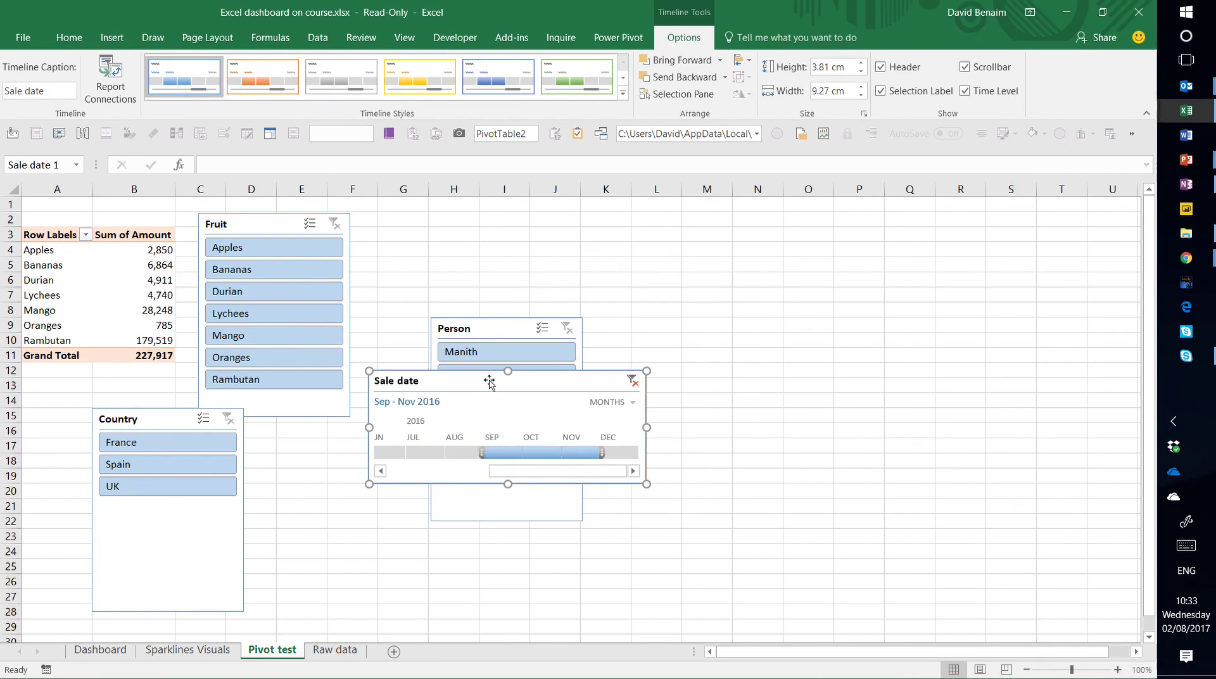
Move the timeline and Fruit slicer below the pivot table, then select A3:B10
{"action": "left_click_drag", "start_coordinate": [490, 382], "coordinate": [476, 538]}
{"action": "left_click_drag", "start_coordinate": [265, 216], "coordinate": [296, 408]}
{"action": "left_click_drag", "start_coordinate": [38, 233], "coordinate": [135, 355]}
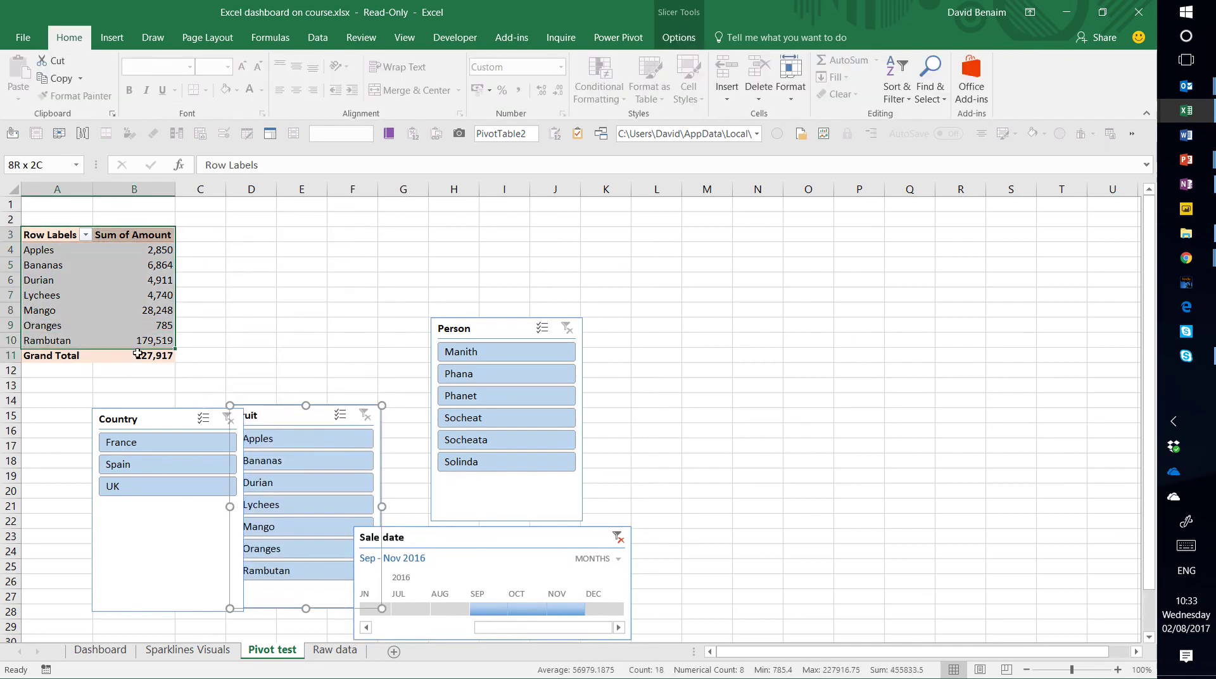
Paste a copy of the fruit pivot table at D3 and autofit column E
{"action": "key", "text": "ctrl+c"}
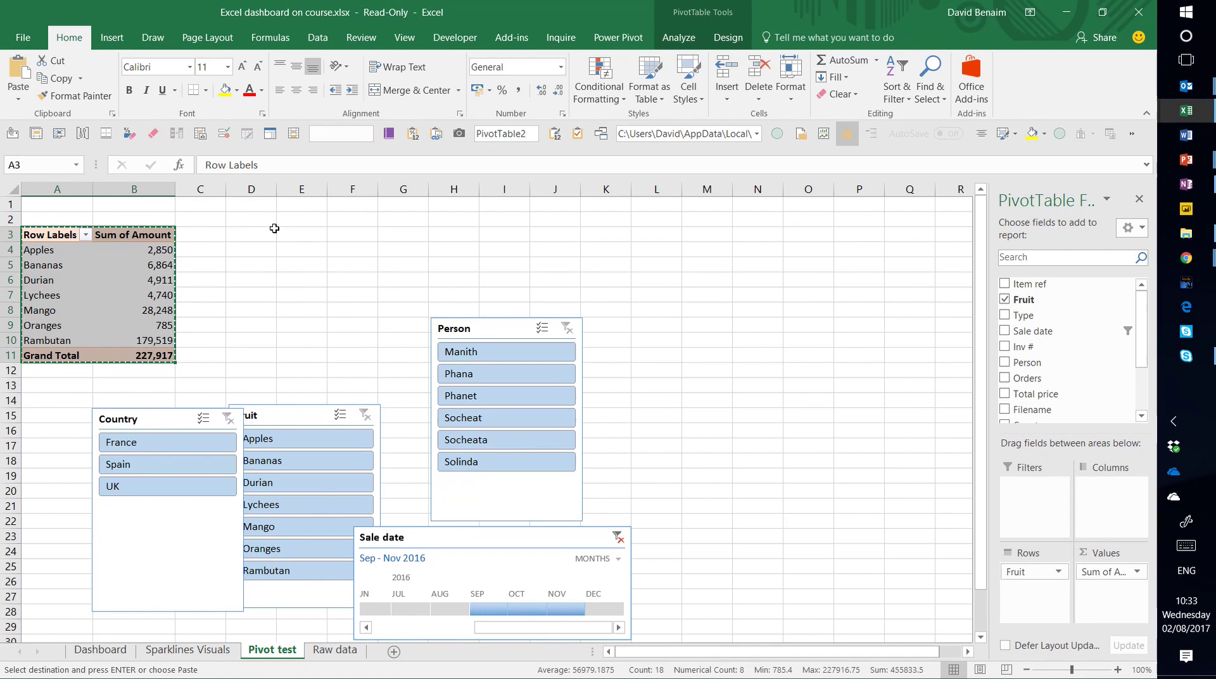
{"action": "left_click", "coordinate": [260, 235]}
{"action": "key", "text": "ctrl+v"}
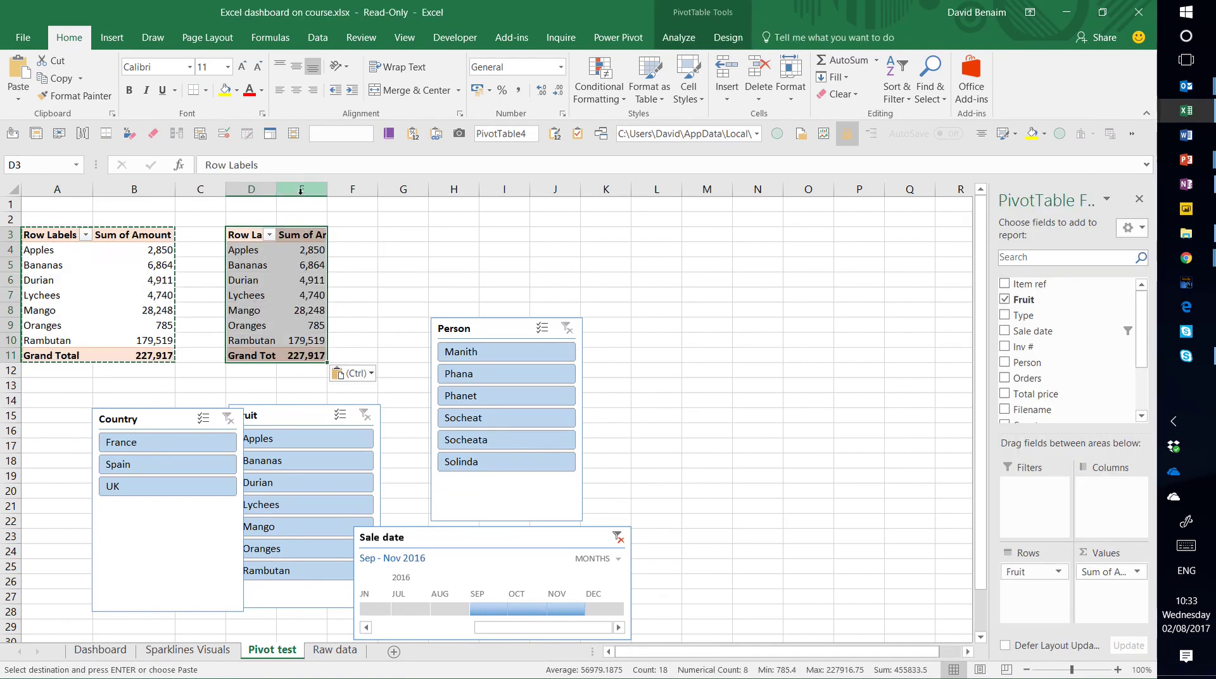
{"action": "double_click", "coordinate": [327, 189]}
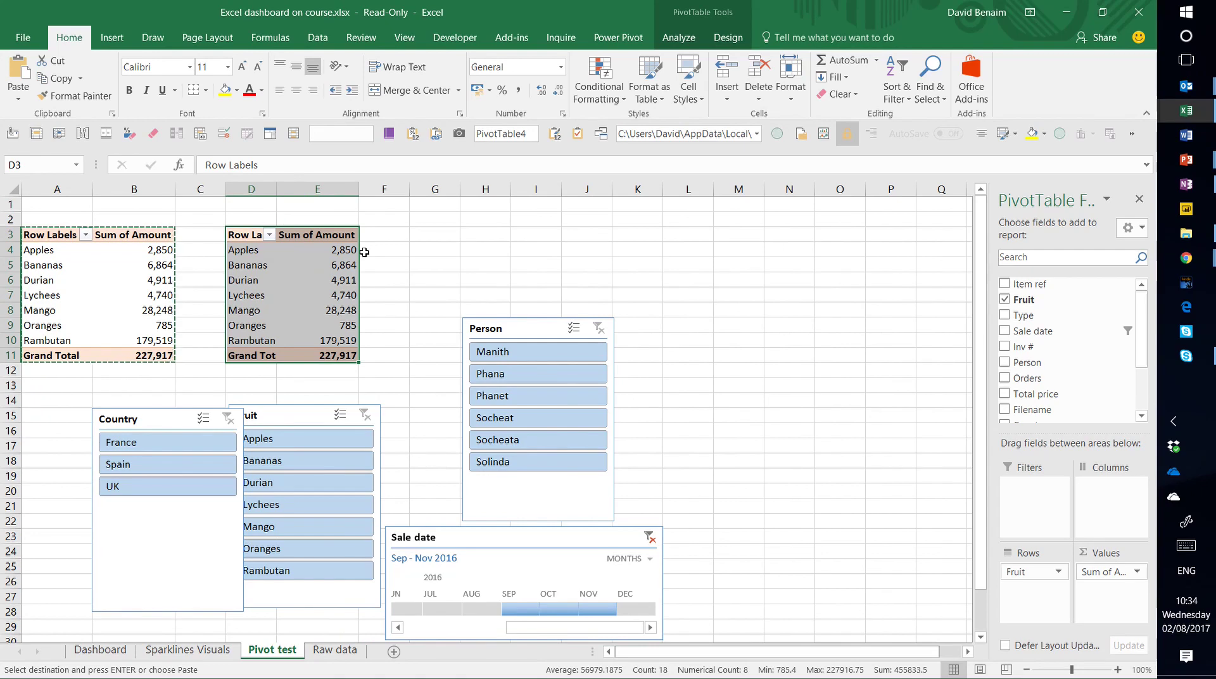
Make the D3 pivot copy list totals by Person instead of Fruit
{"action": "left_click", "coordinate": [1005, 301]}
{"action": "left_click", "coordinate": [1005, 363]}
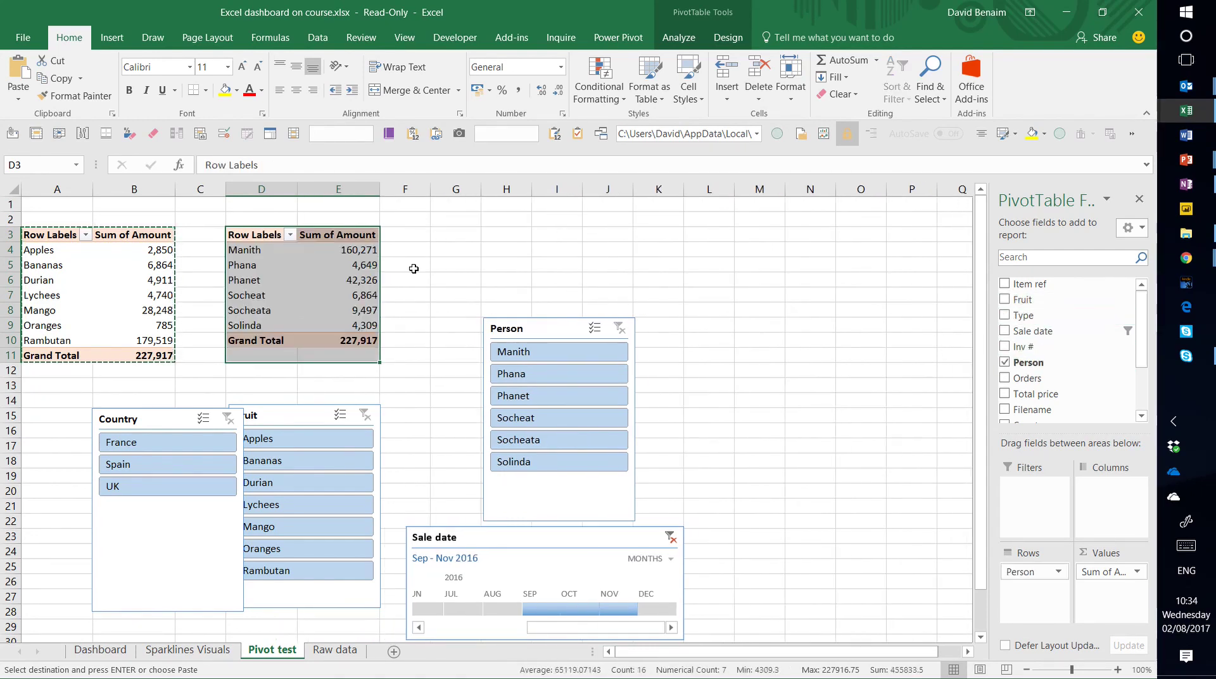
{"action": "left_click", "coordinate": [302, 265]}
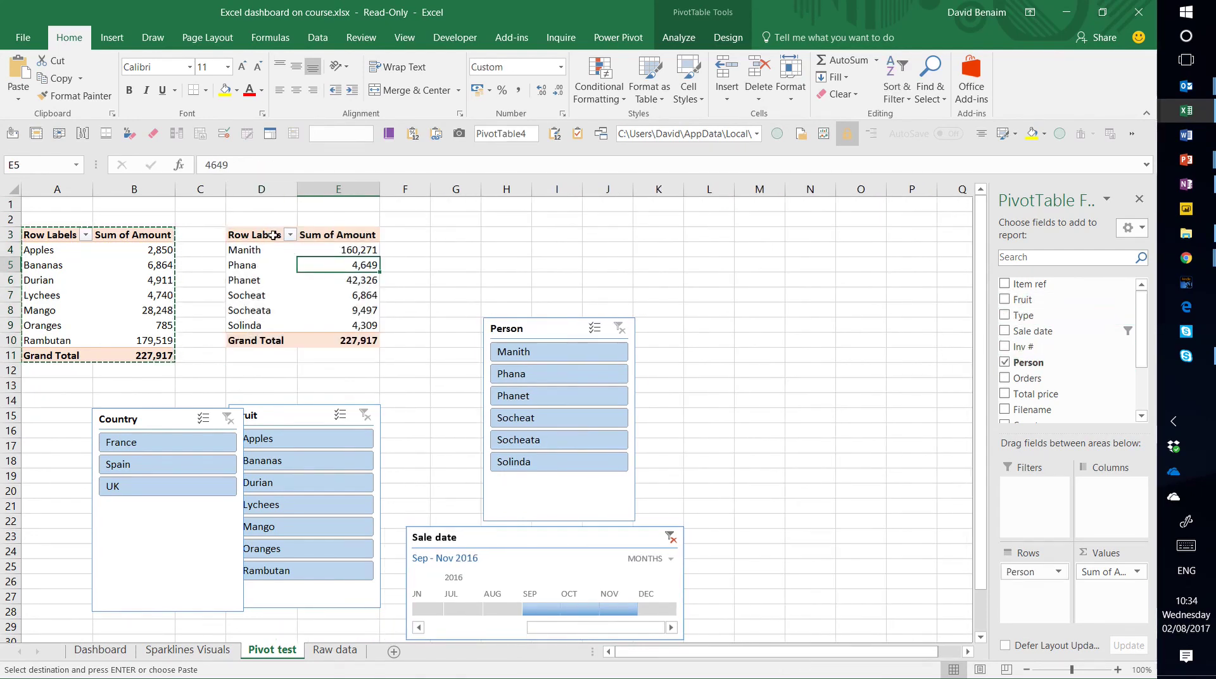
{"action": "left_click", "coordinate": [470, 235]}
Paste a third pivot copy at G3 and switch its rows from Fruit to Country
{"action": "key", "text": "ctrl+v"}
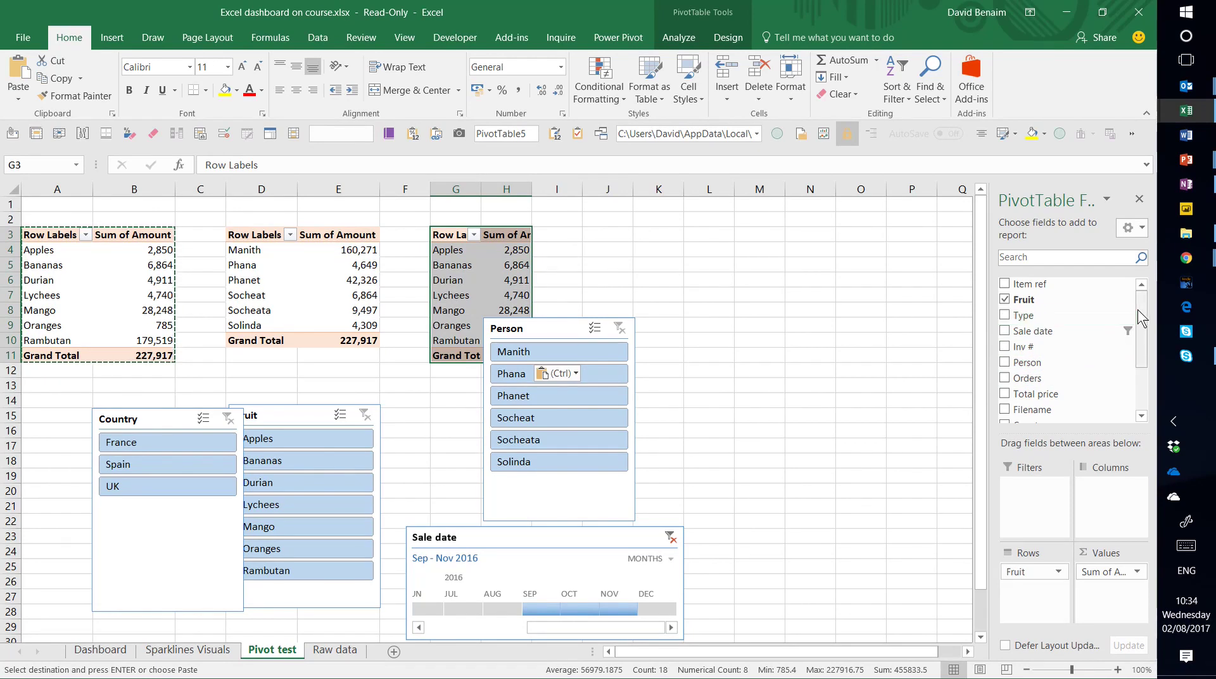
{"action": "scroll", "coordinate": [1133, 342], "scroll_direction": "down", "scroll_amount": 3}
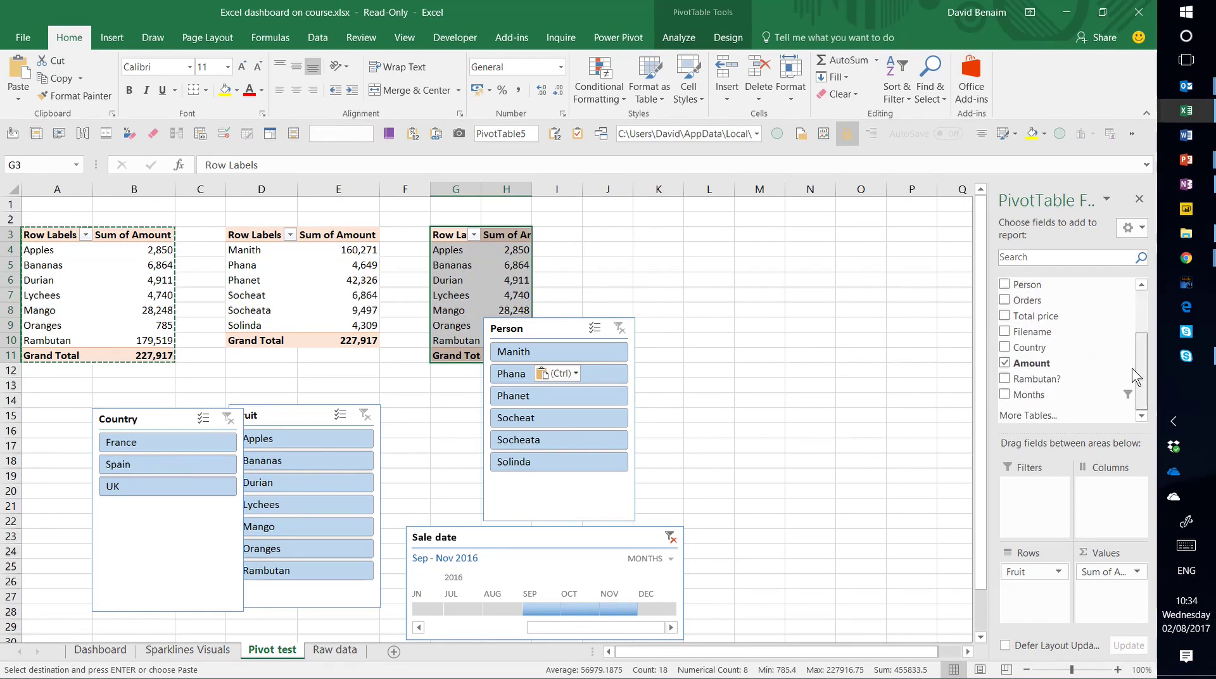
{"action": "left_click", "coordinate": [1004, 347]}
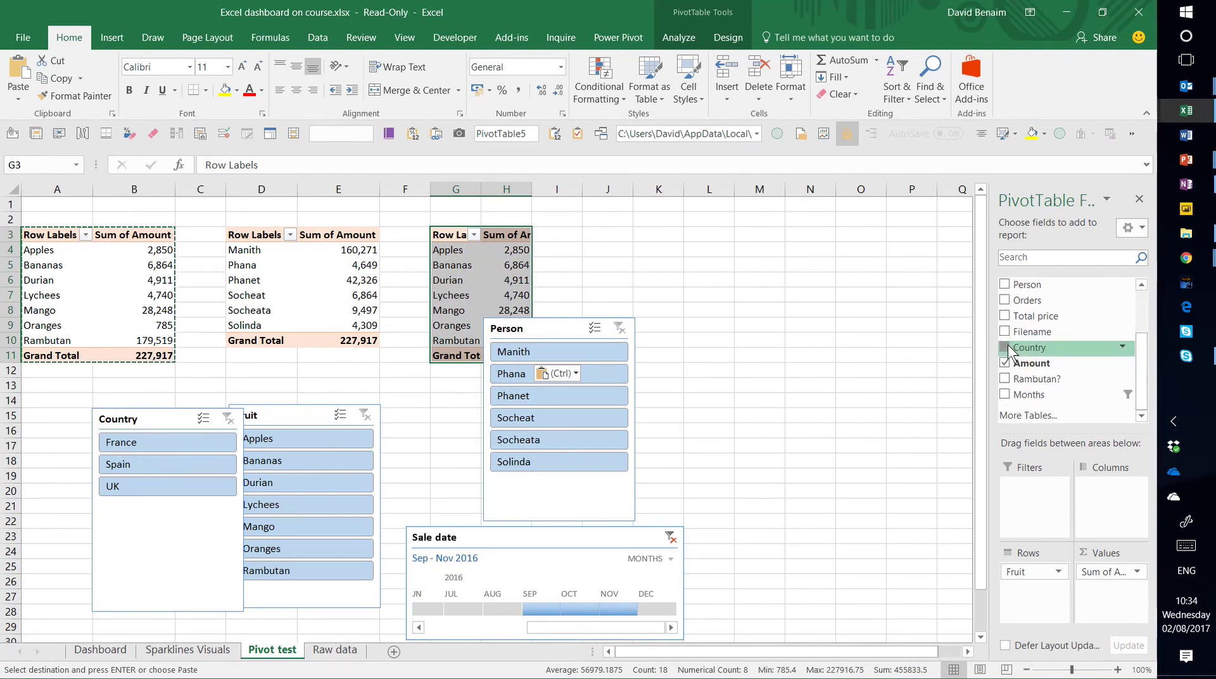
{"action": "left_click_drag", "start_coordinate": [1015, 572], "coordinate": [807, 449]}
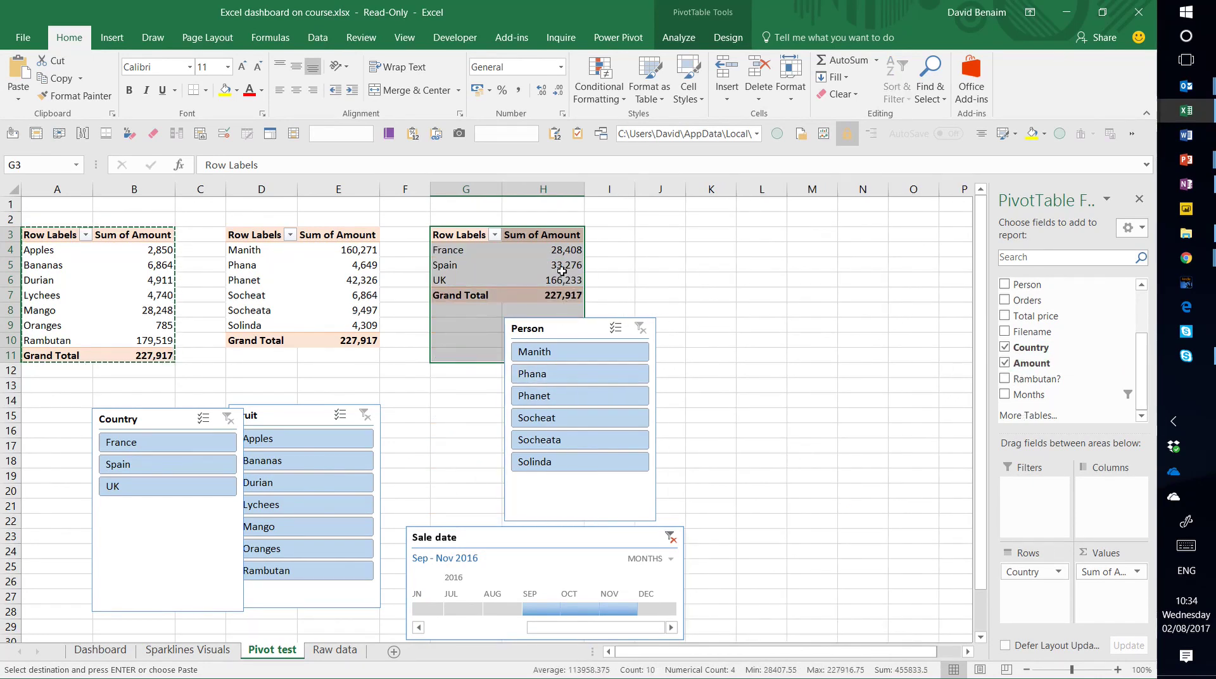
{"action": "left_click", "coordinate": [472, 238]}
{"action": "left_click", "coordinate": [473, 268]}
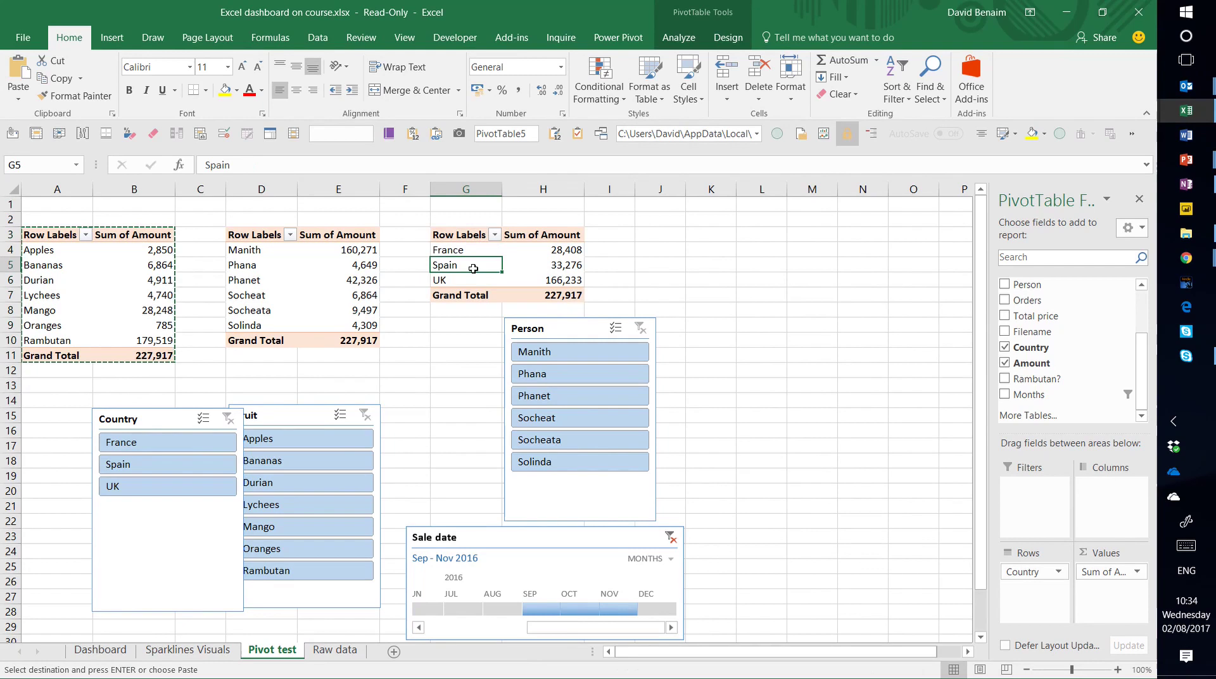
{"action": "left_click", "coordinate": [470, 279]}
{"action": "left_click", "coordinate": [561, 374]}
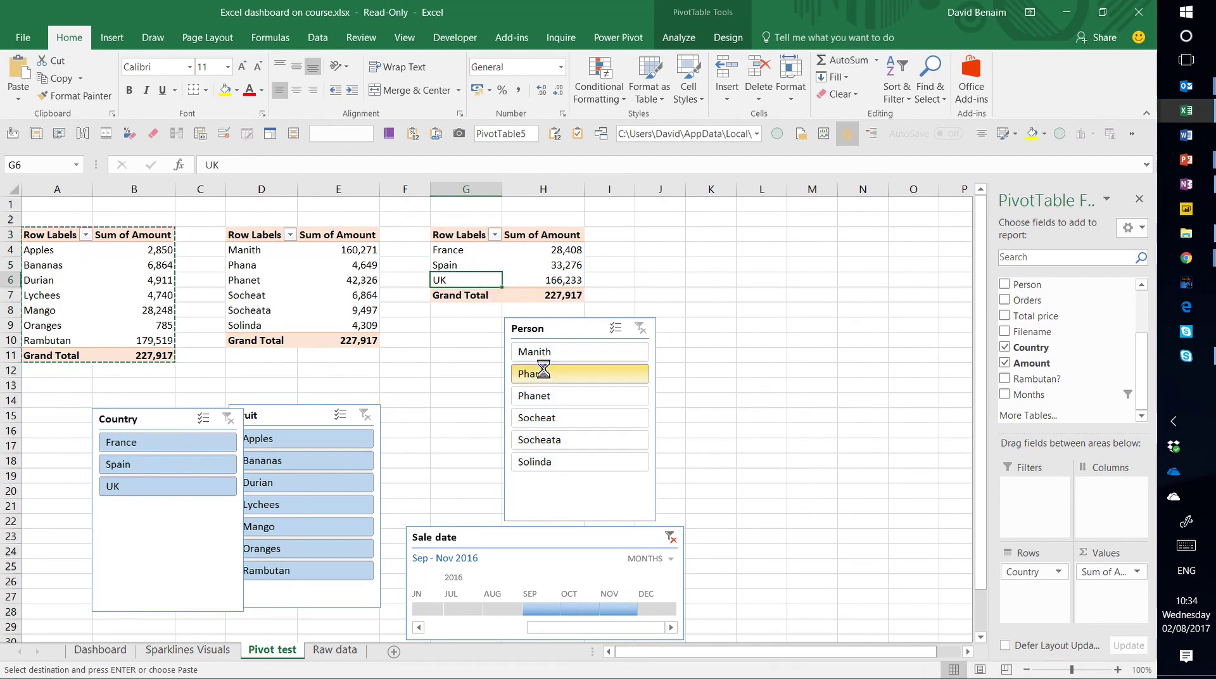
{"action": "left_click", "coordinate": [560, 418]}
{"action": "left_click", "coordinate": [559, 462]}
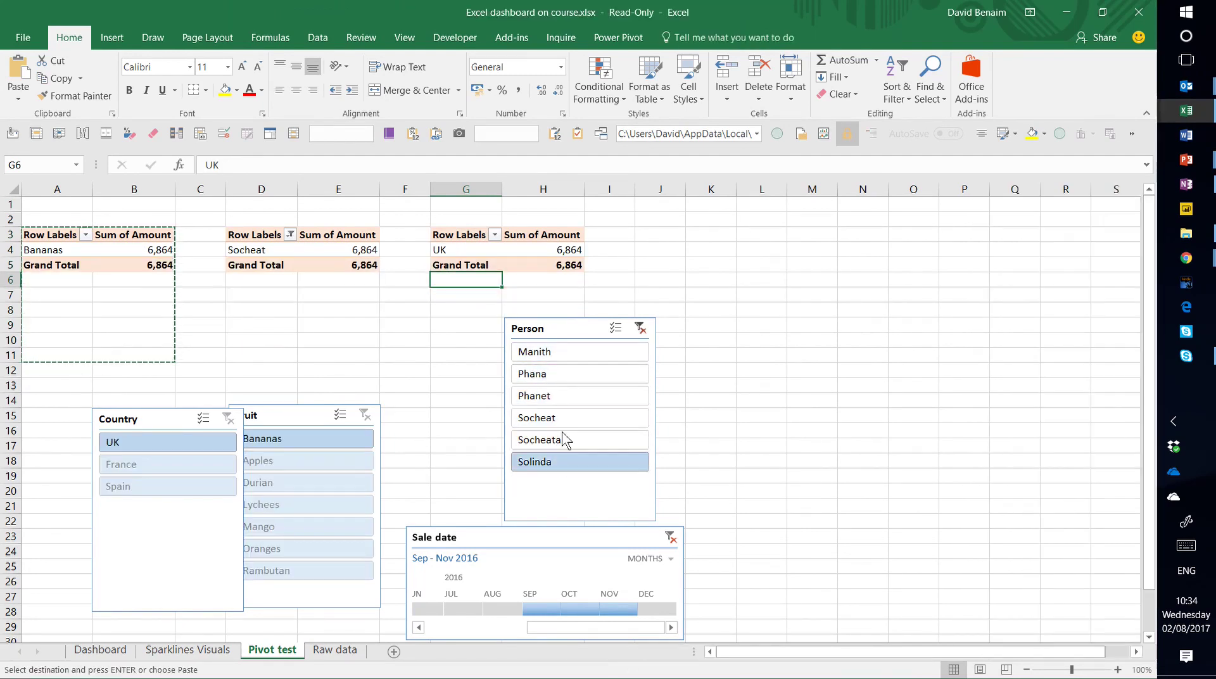
{"action": "left_click", "coordinate": [563, 410]}
{"action": "left_click", "coordinate": [564, 369]}
{"action": "left_click", "coordinate": [563, 351]}
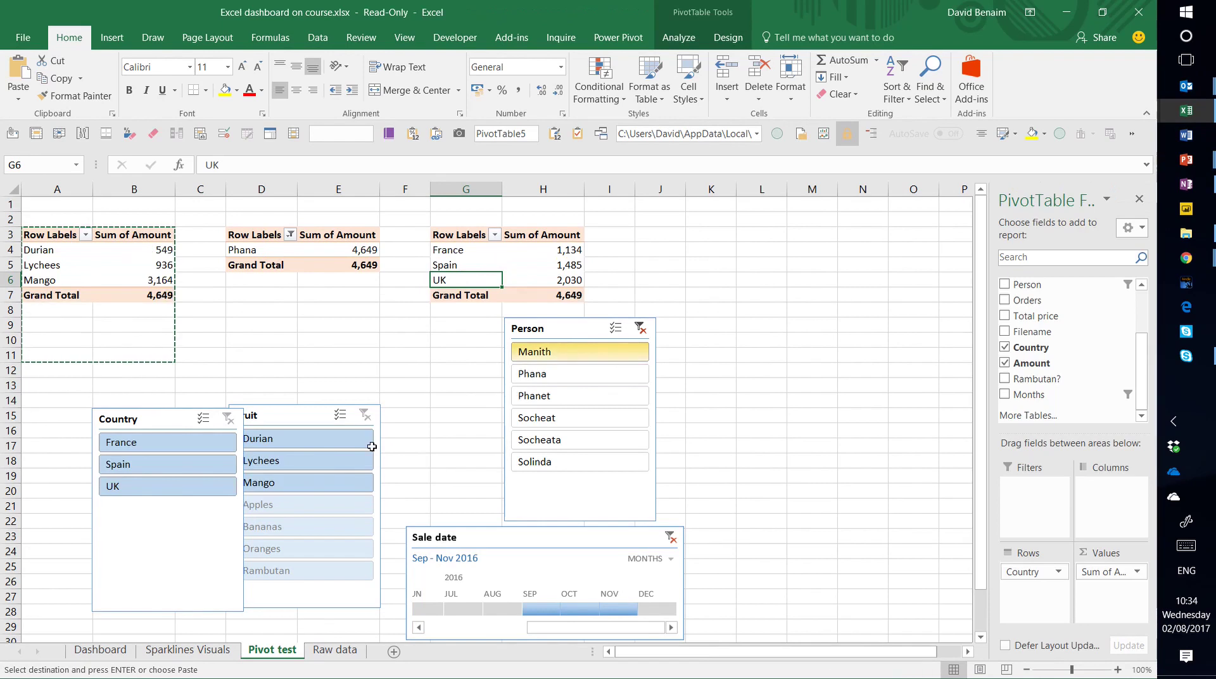
{"action": "left_click", "coordinate": [335, 462]}
{"action": "left_click", "coordinate": [336, 505]}
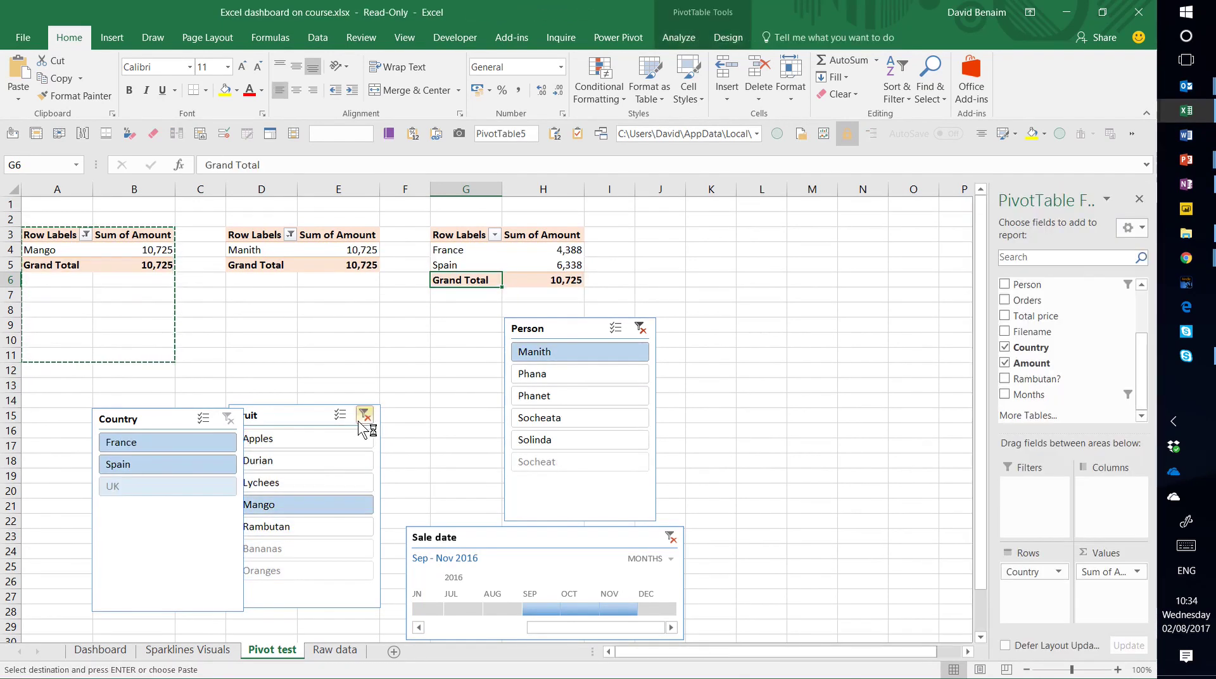
{"action": "left_click", "coordinate": [368, 416]}
{"action": "left_click", "coordinate": [639, 327]}
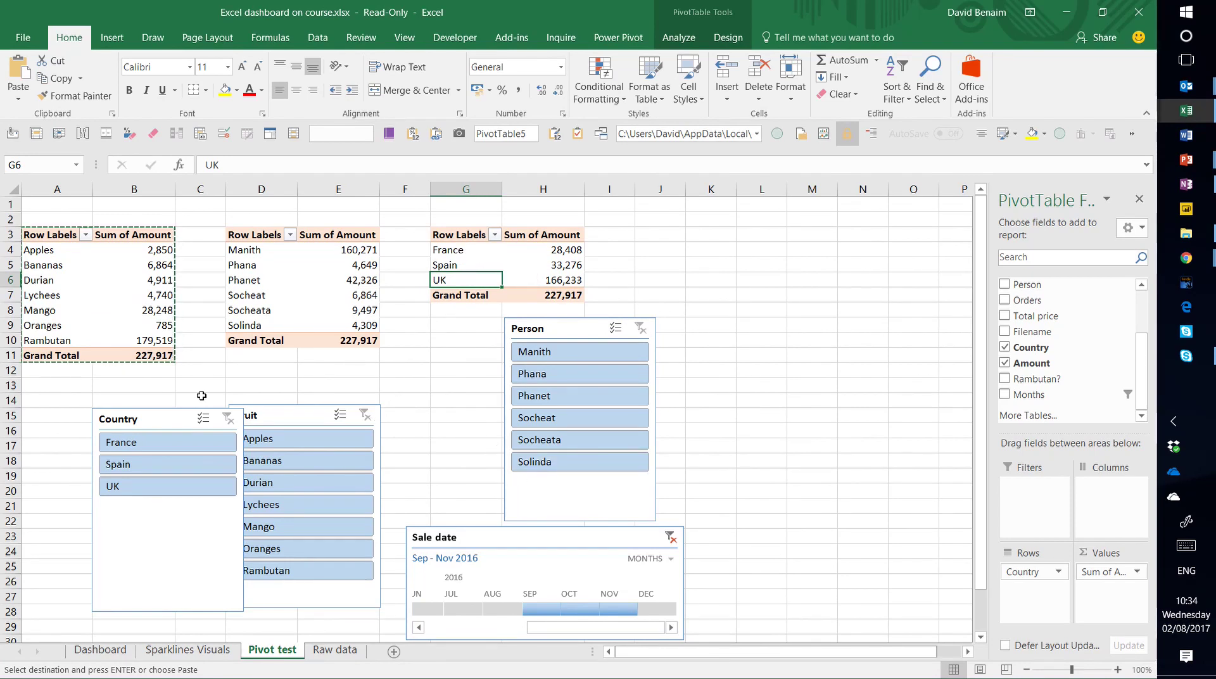
Move the Country slicer up beside the country pivot table at G3
{"action": "left_click", "coordinate": [163, 413]}
{"action": "left_click_drag", "start_coordinate": [162, 413], "coordinate": [696, 320]}
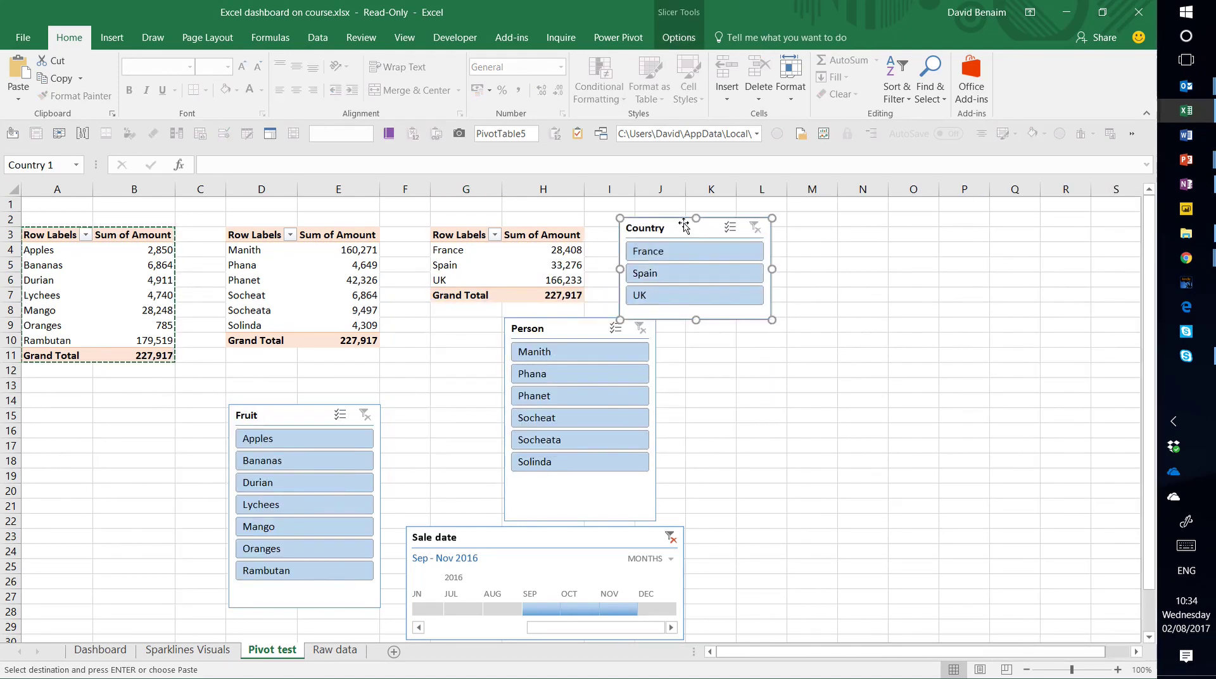
{"action": "left_click", "coordinate": [557, 250]}
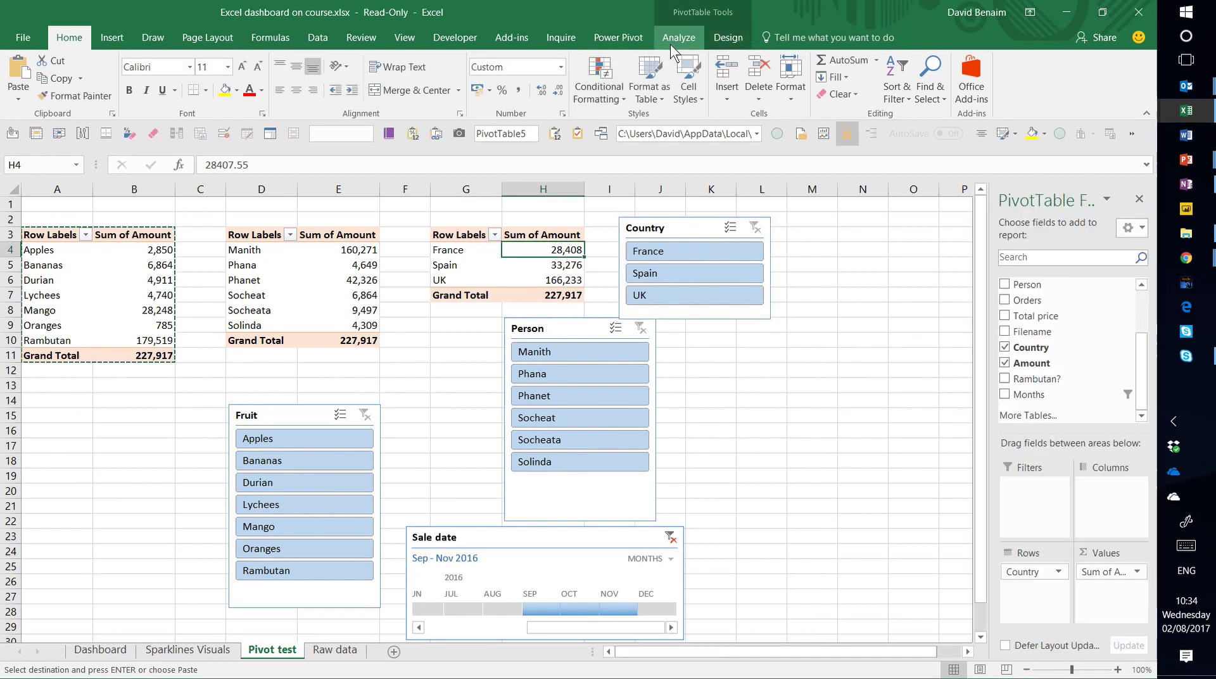
Disconnect the Country 1 slicer from the country pivot in Filter Connections
{"action": "left_click", "coordinate": [673, 40]}
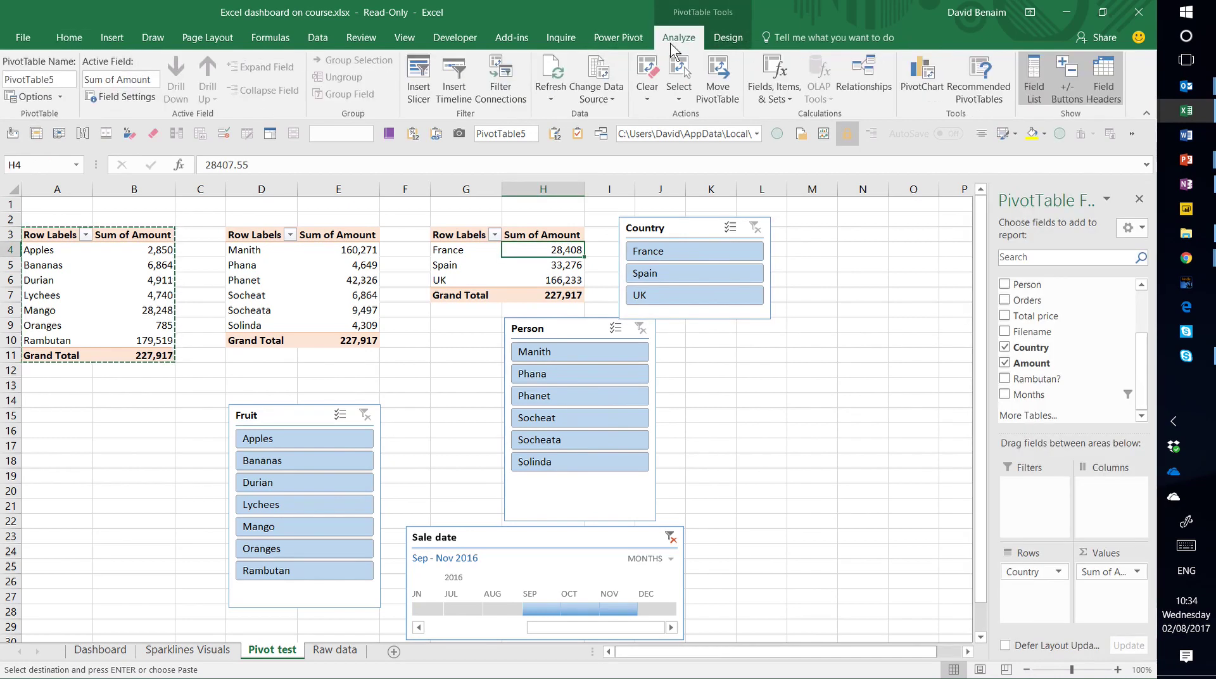
{"action": "left_click", "coordinate": [500, 85]}
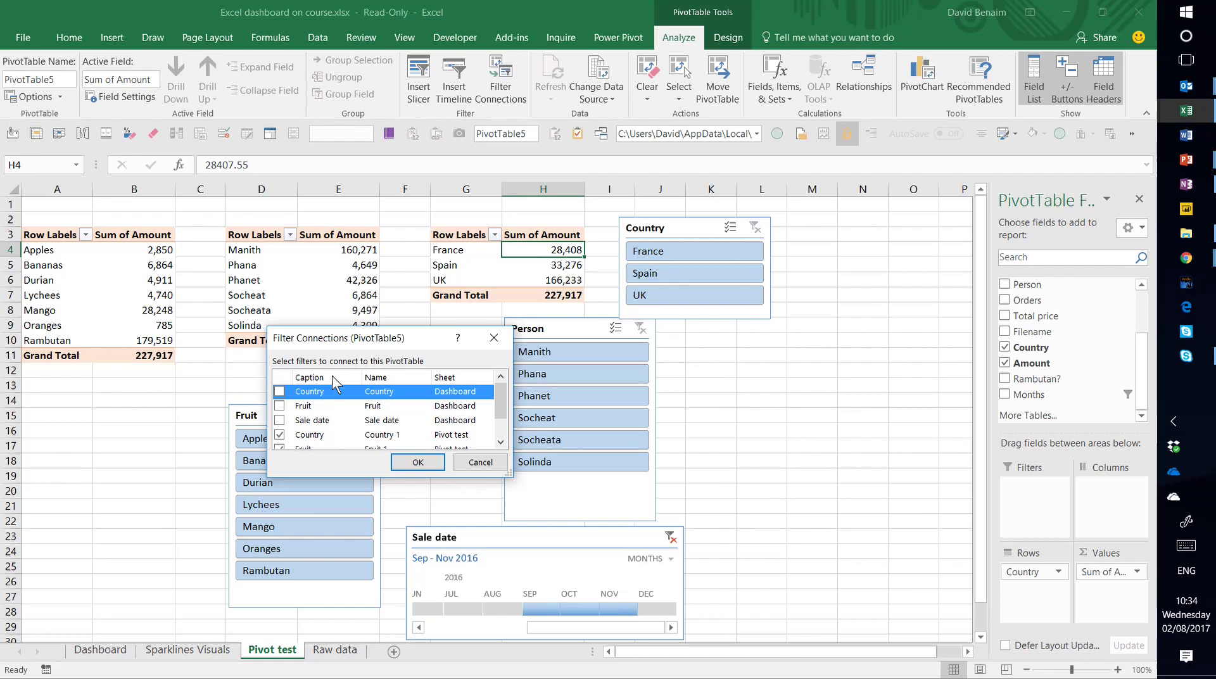
{"action": "left_click", "coordinate": [292, 436]}
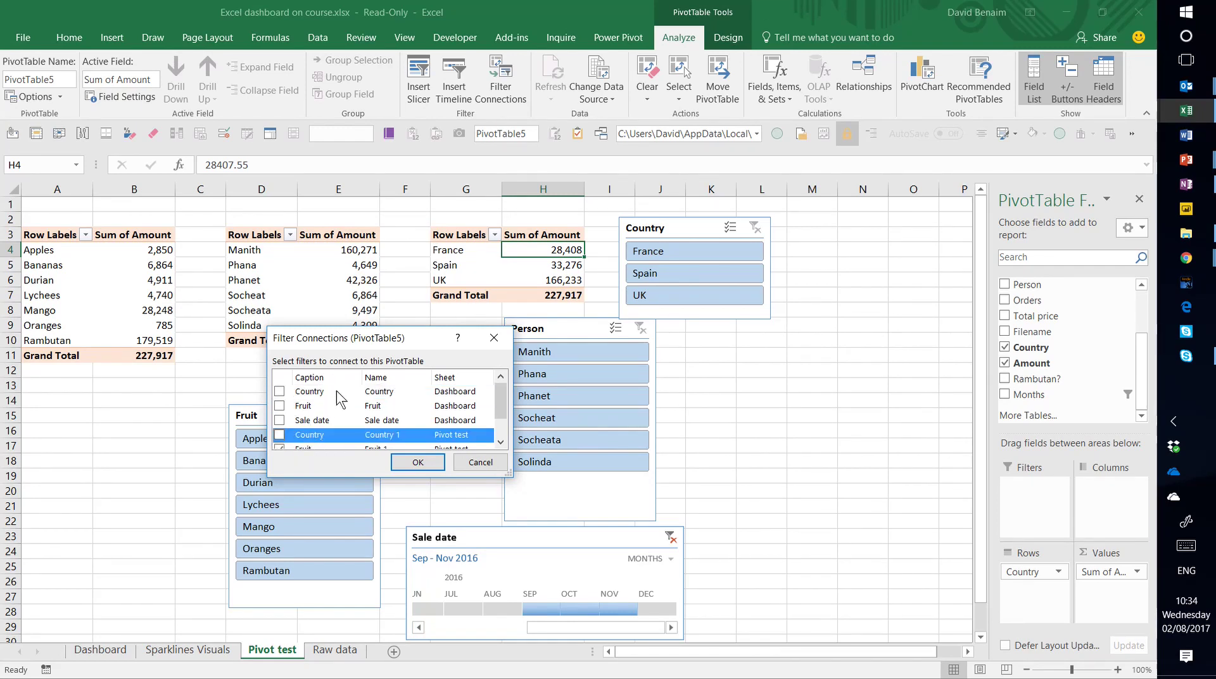
{"action": "scroll", "coordinate": [501, 401], "scroll_direction": "down", "scroll_amount": 1}
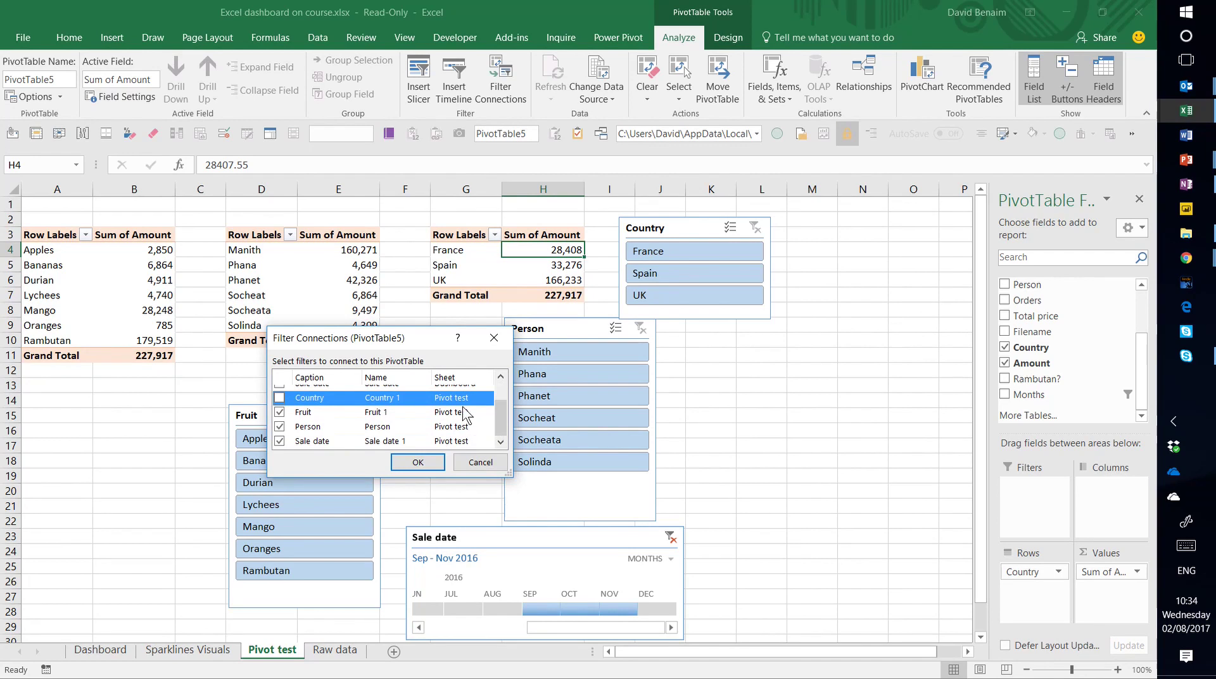
{"action": "left_click_drag", "start_coordinate": [503, 418], "coordinate": [503, 399]}
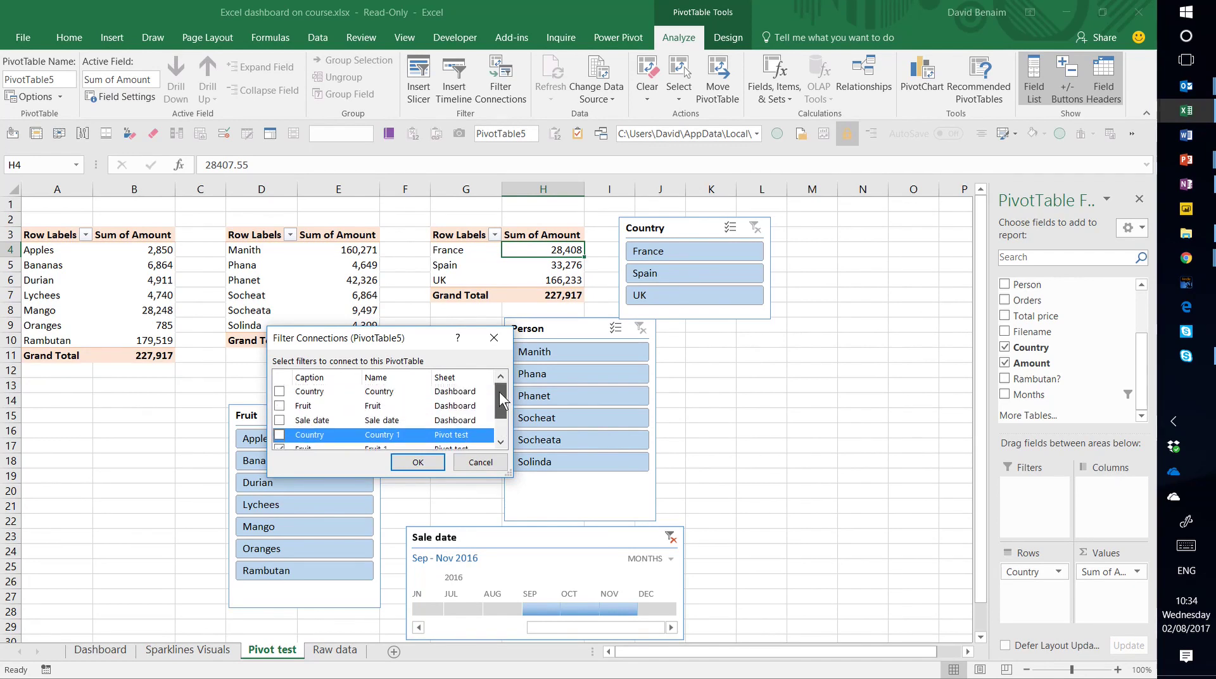
{"action": "left_click", "coordinate": [417, 462]}
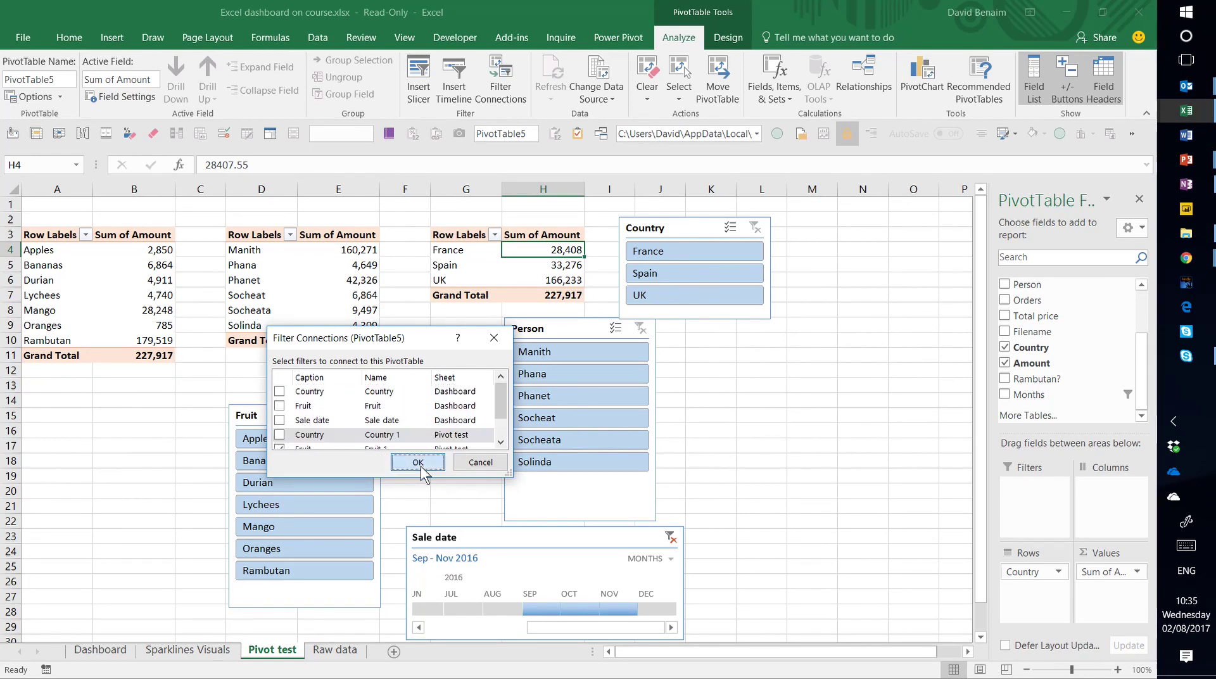
{"action": "left_click", "coordinate": [329, 296]}
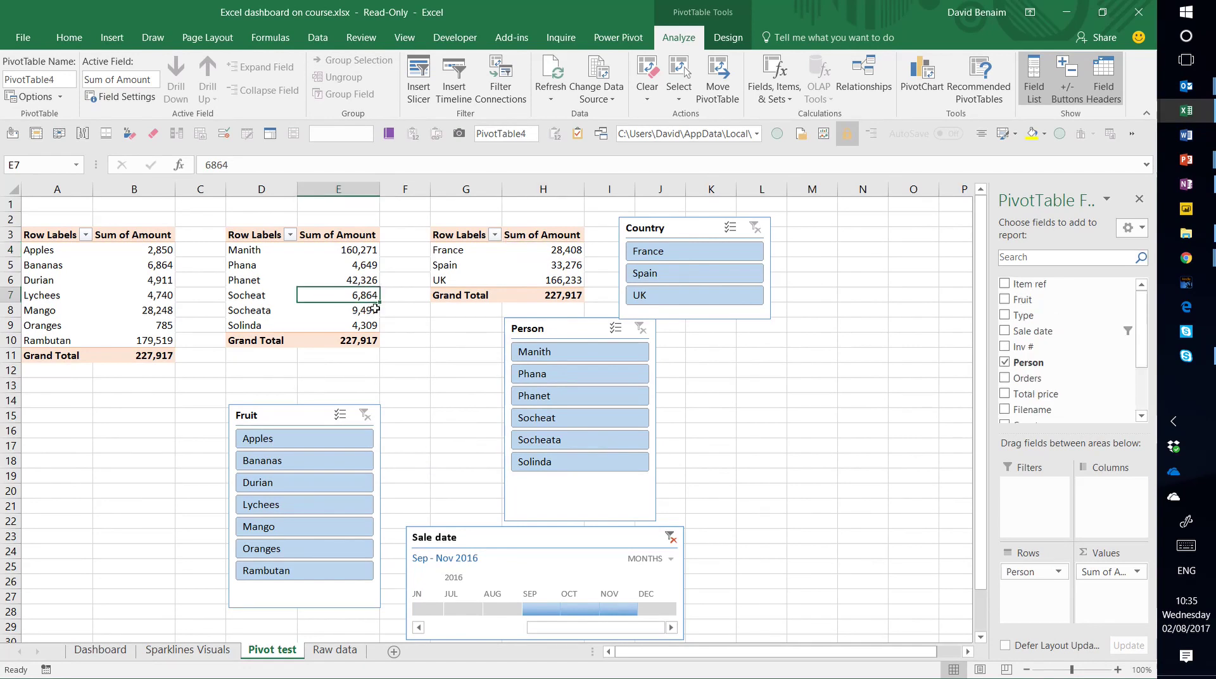
{"action": "left_click", "coordinate": [571, 319]}
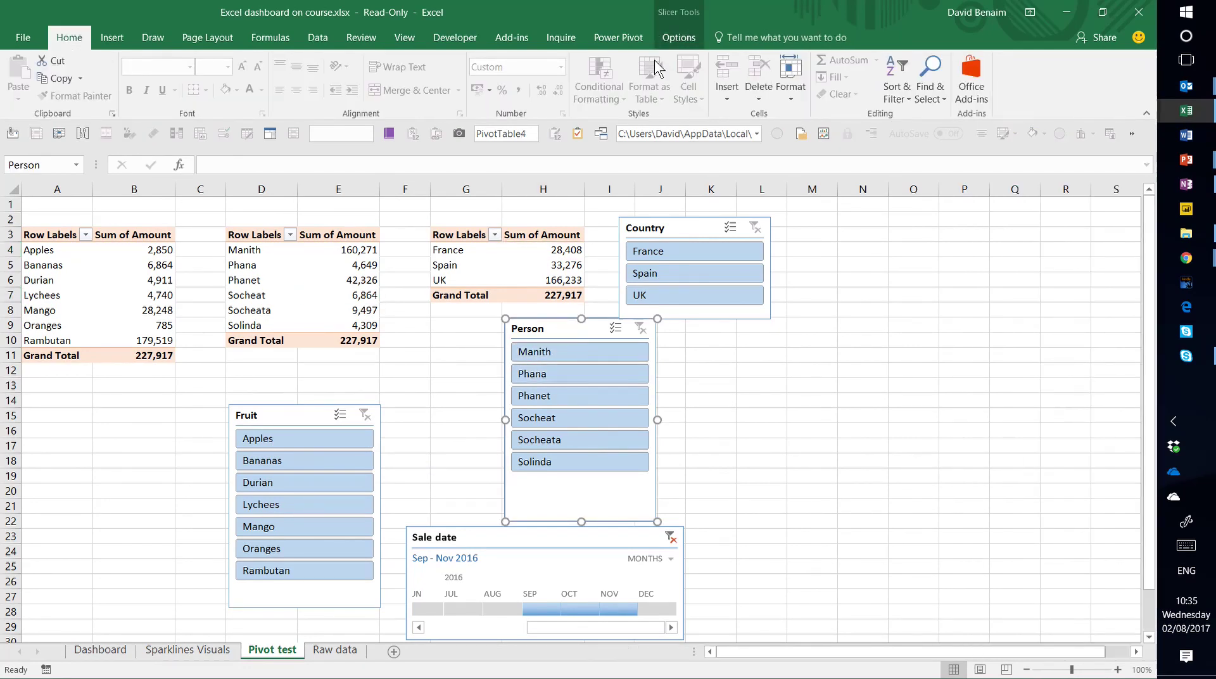
{"action": "left_click", "coordinate": [677, 37]}
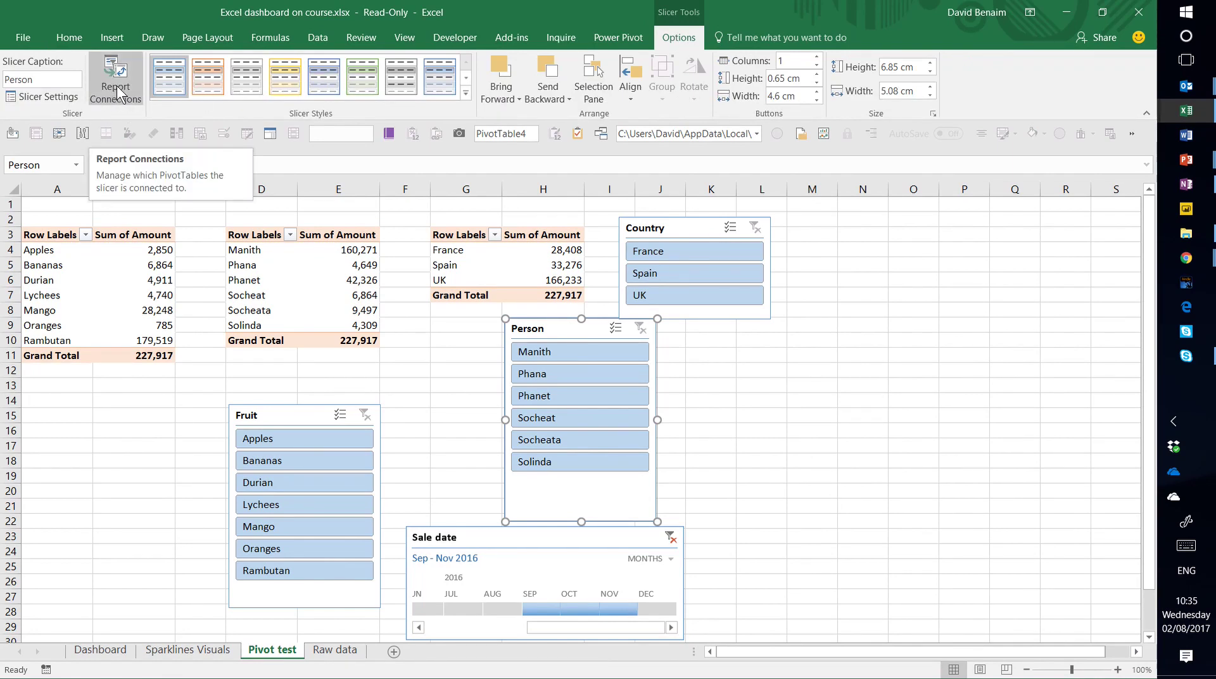
{"action": "left_click", "coordinate": [741, 343]}
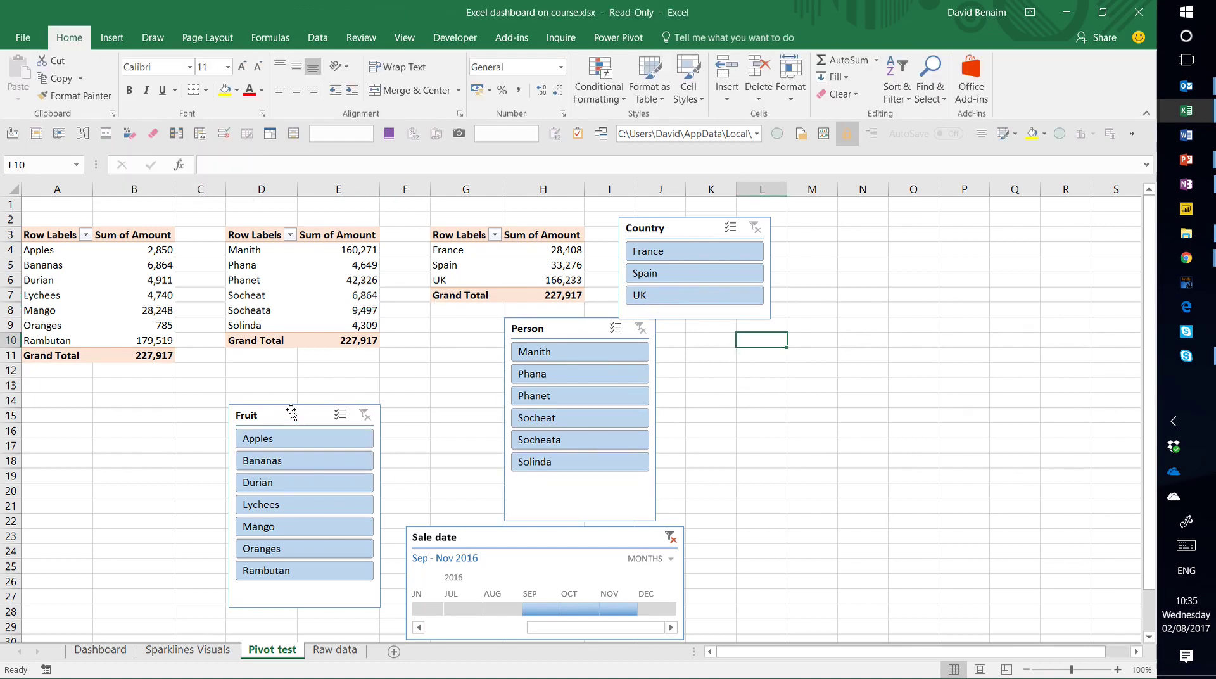
{"action": "left_click", "coordinate": [82, 263]}
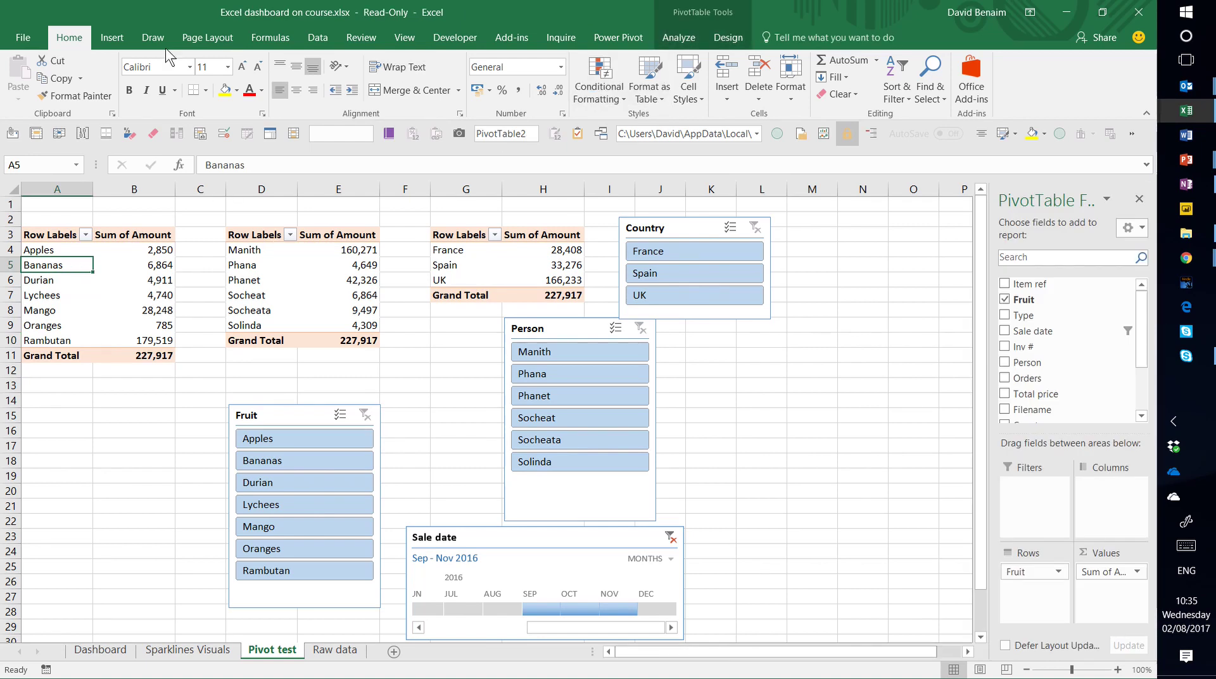
Insert a clustered bar pivot chart of the fruit pivot table A3:B11
{"action": "left_click", "coordinate": [62, 234]}
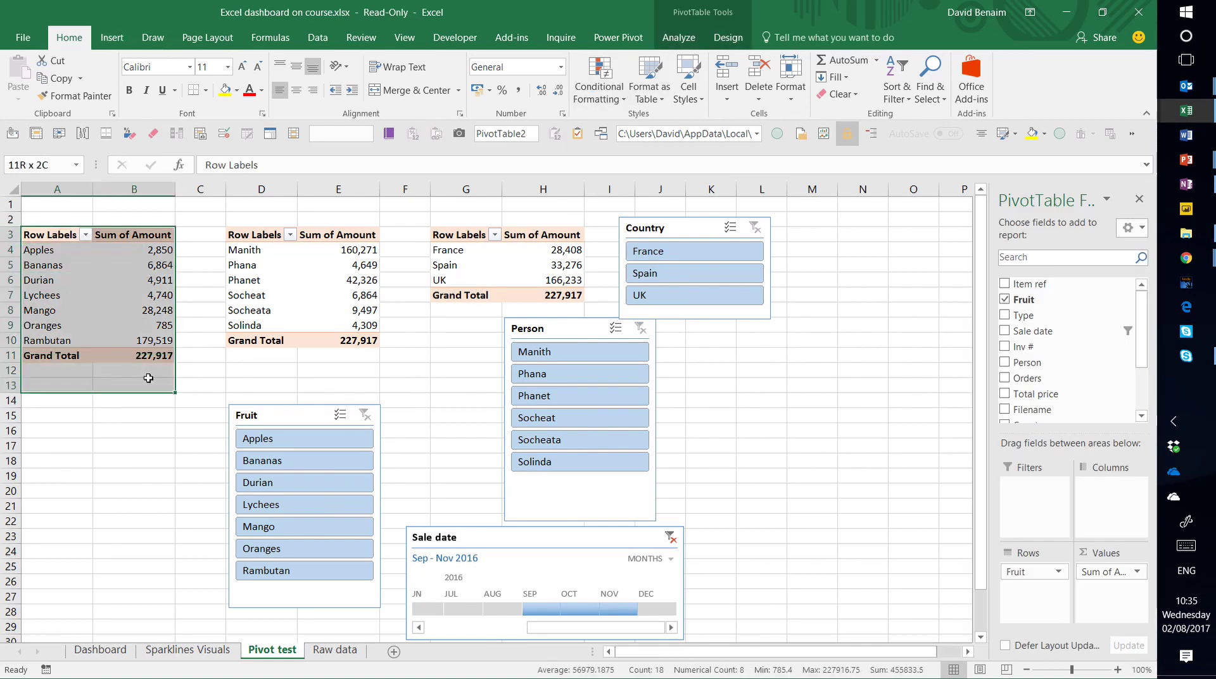
{"action": "left_click_drag", "start_coordinate": [148, 379], "coordinate": [153, 358]}
{"action": "left_click", "coordinate": [105, 37]}
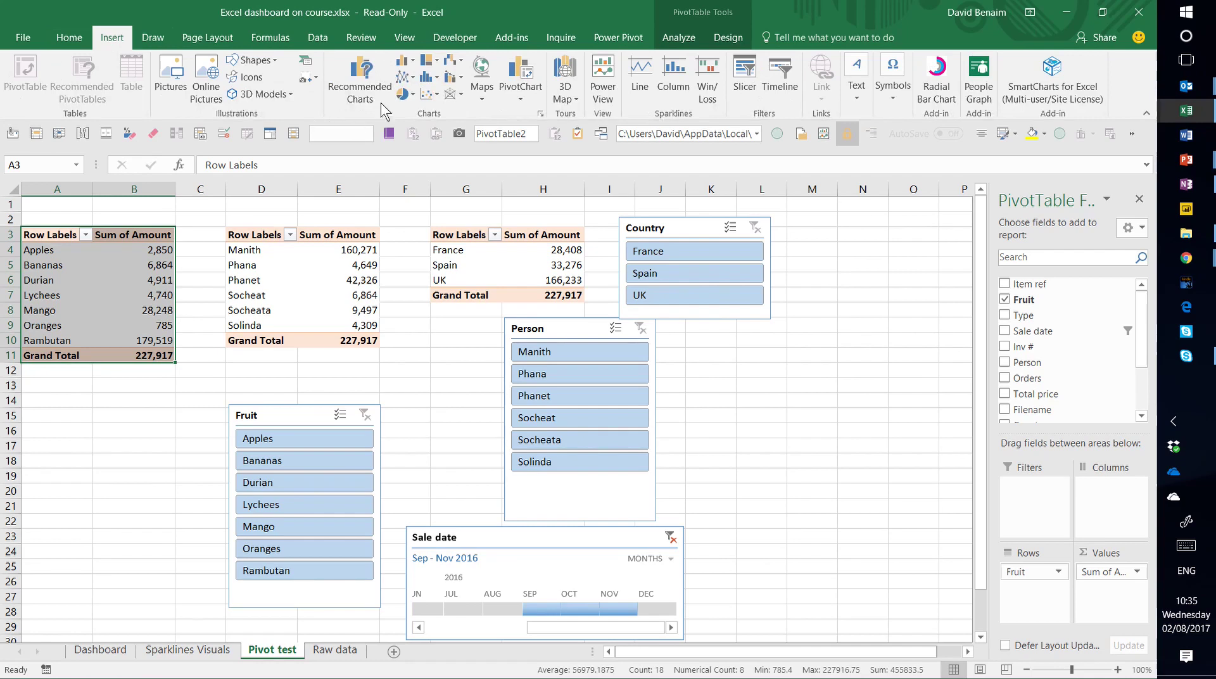
{"action": "left_click", "coordinate": [405, 63]}
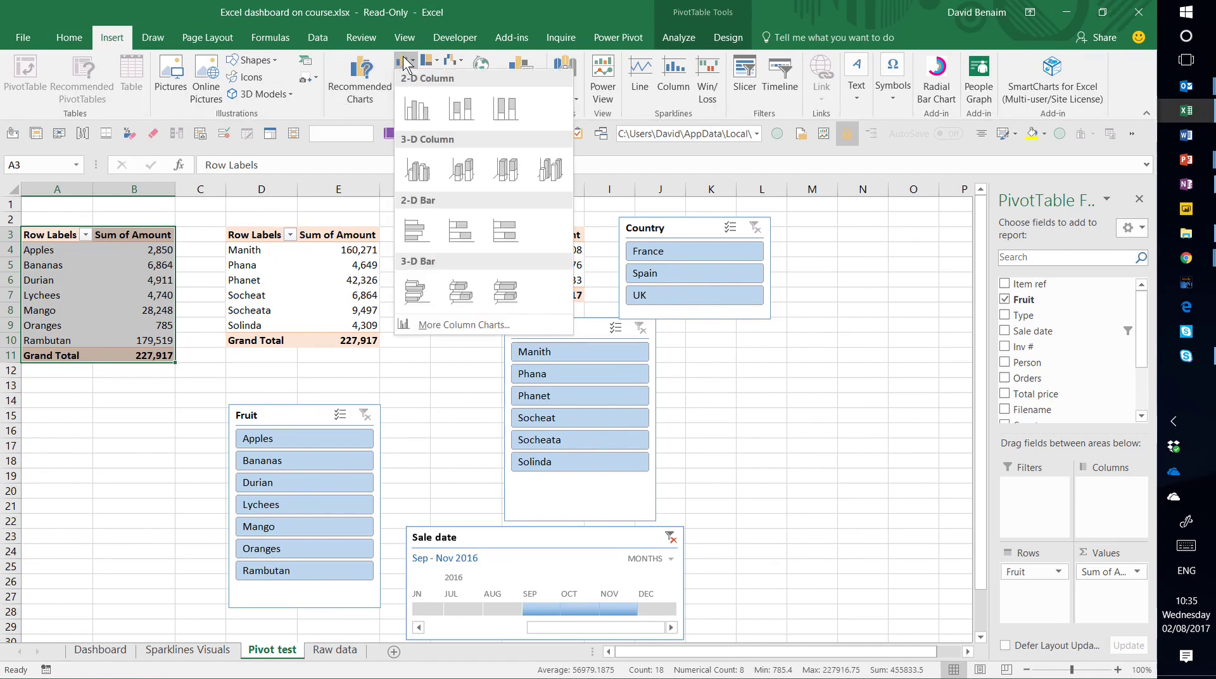
{"action": "left_click", "coordinate": [417, 233]}
Add a line pivot chart of person totals from D3:E10 and move it off the bar chart
{"action": "left_click_drag", "start_coordinate": [252, 229], "coordinate": [355, 341]}
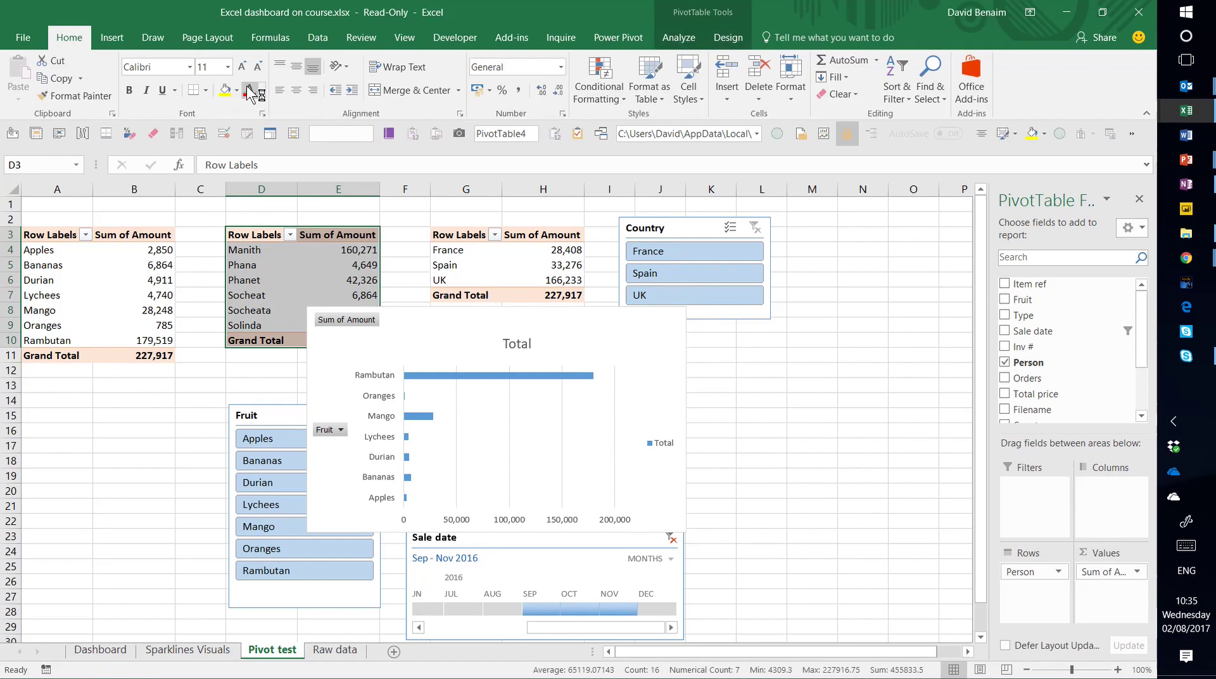
{"action": "left_click", "coordinate": [111, 38]}
{"action": "left_click", "coordinate": [415, 84]}
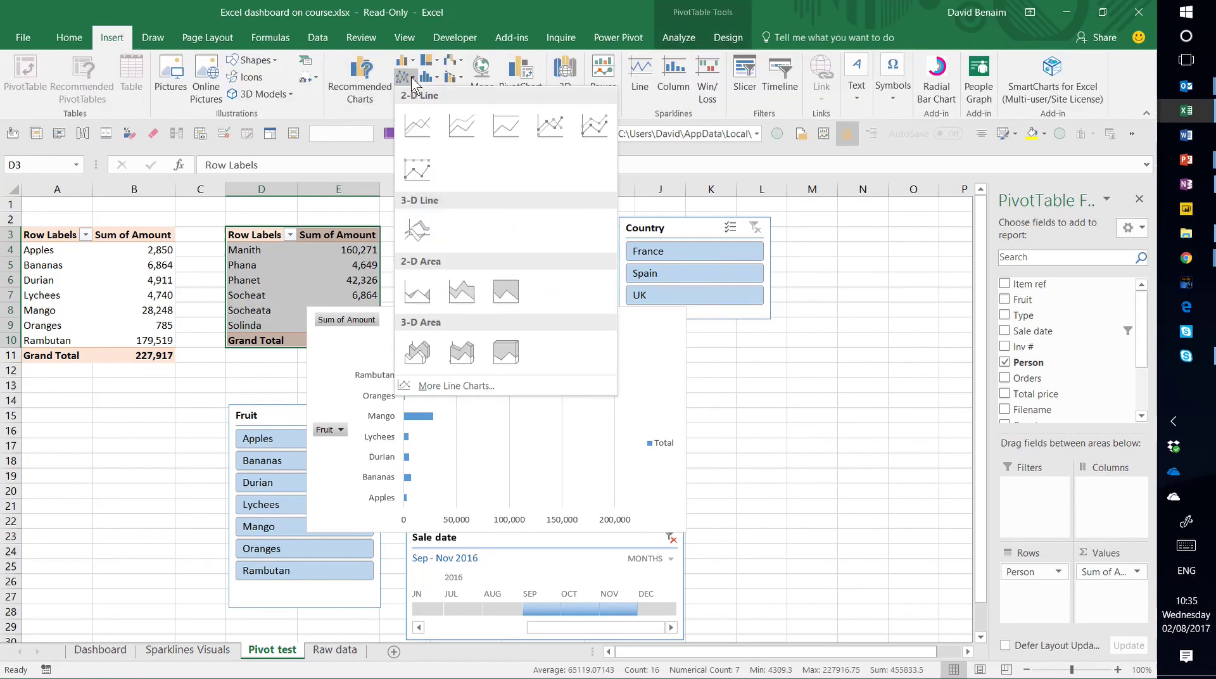
{"action": "left_click", "coordinate": [422, 121]}
{"action": "left_click_drag", "start_coordinate": [447, 317], "coordinate": [678, 409]}
Add a 2-D pie pivot chart of country totals from G3:H7 and reposition it
{"action": "left_click_drag", "start_coordinate": [468, 236], "coordinate": [569, 298]}
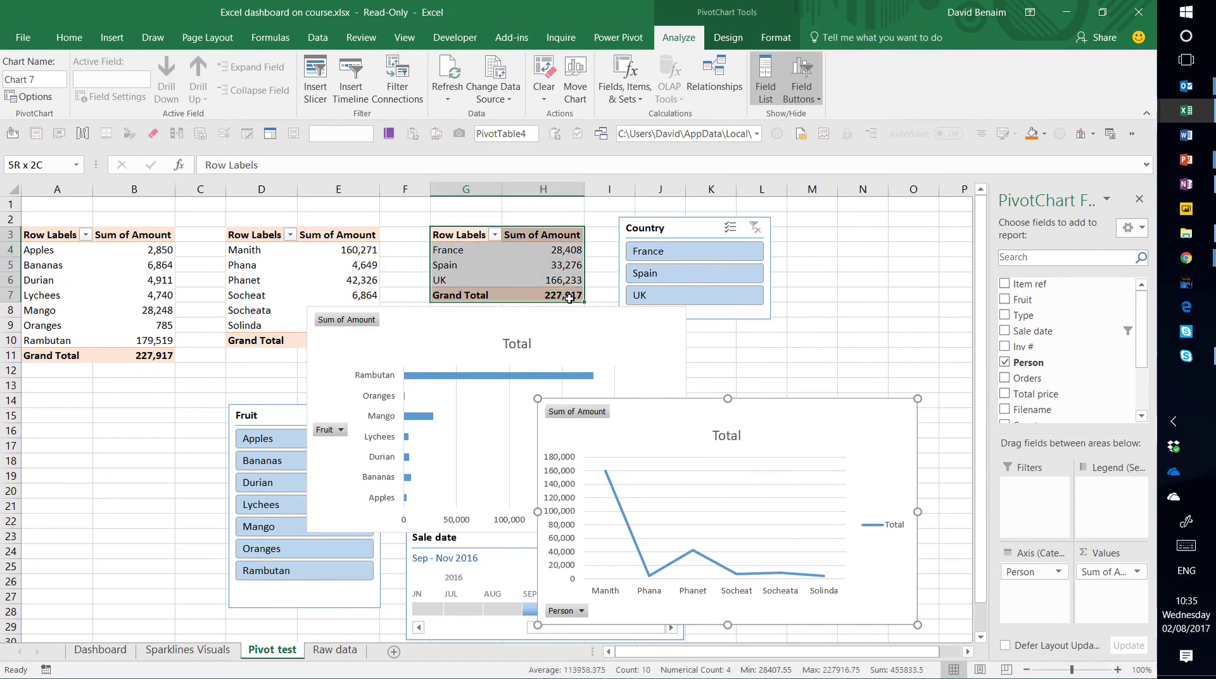
{"action": "left_click", "coordinate": [108, 40]}
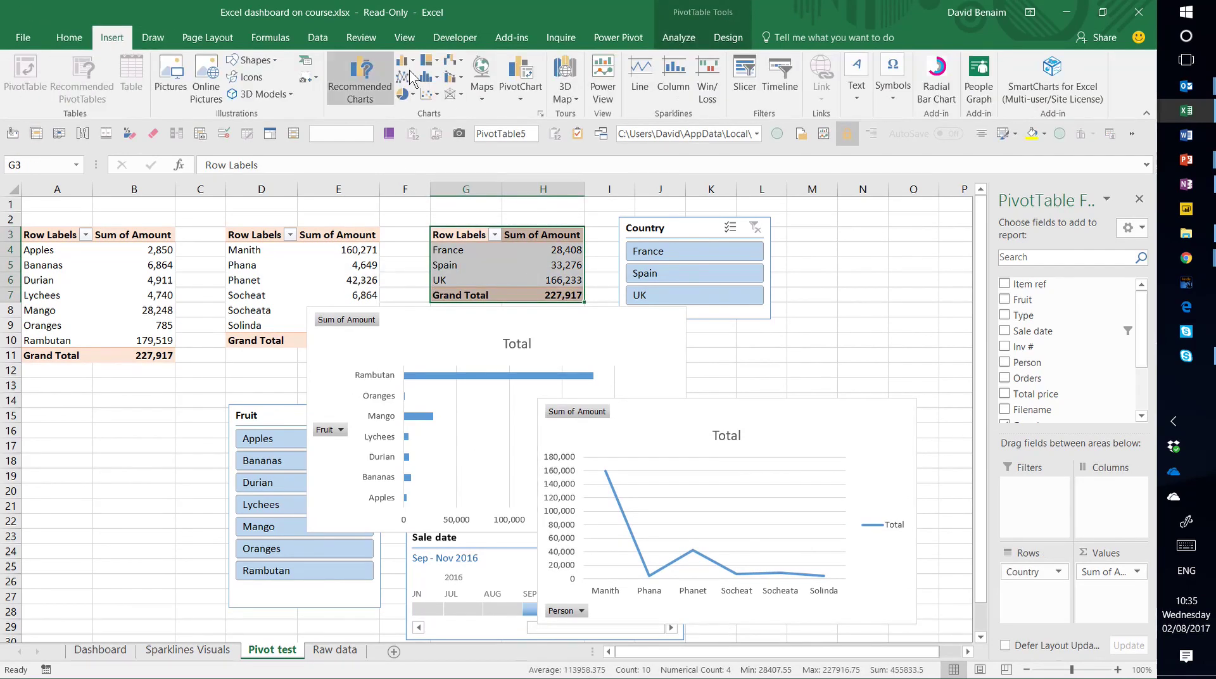
{"action": "left_click", "coordinate": [412, 97]}
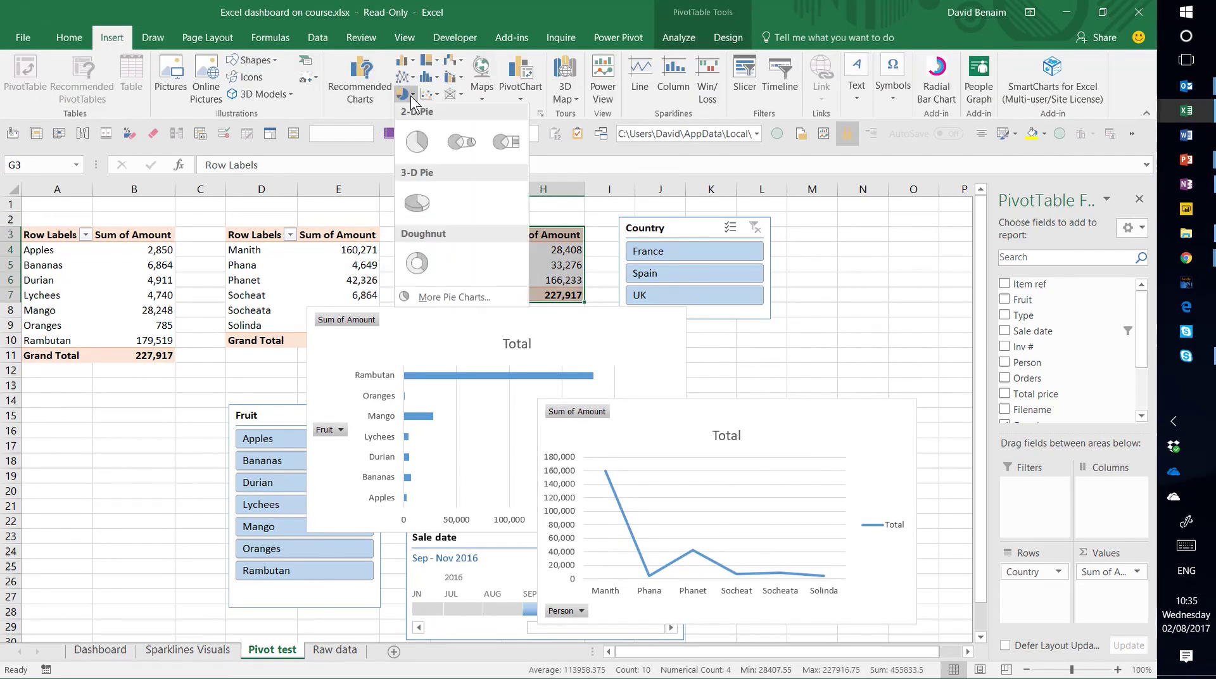
{"action": "left_click", "coordinate": [415, 138]}
{"action": "left_click_drag", "start_coordinate": [564, 341], "coordinate": [367, 451]}
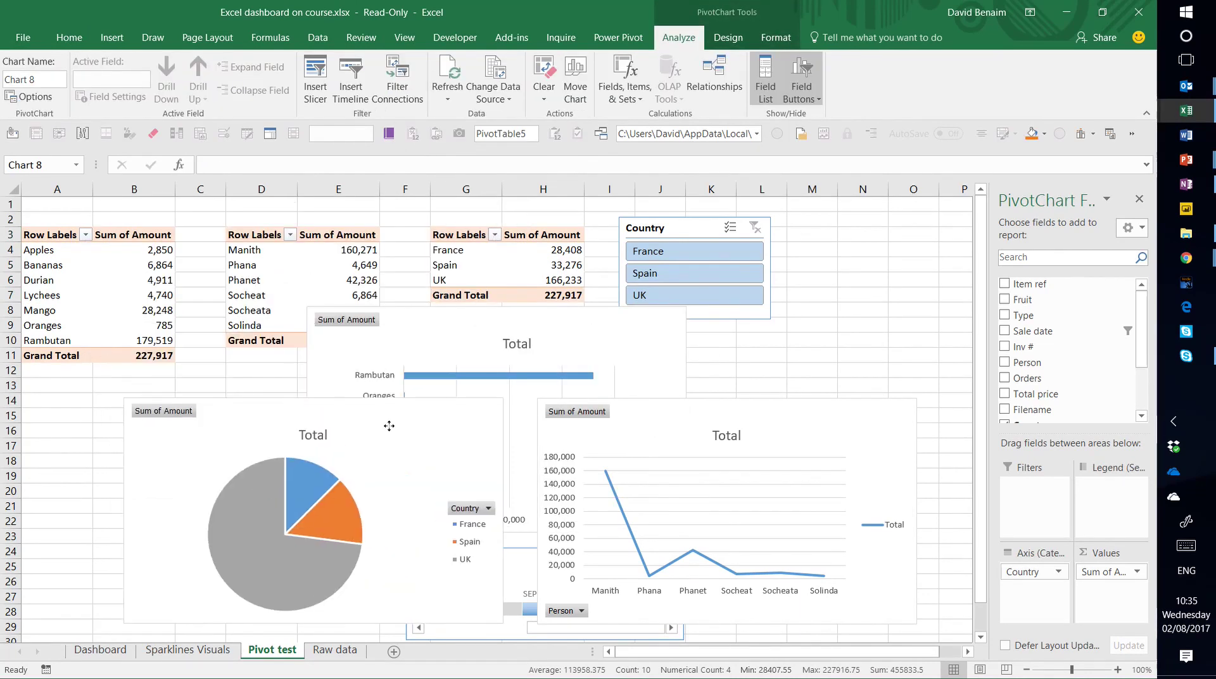
Select the pivot charts, Country and Fruit slicers and Sale date timeline together, then cut them
{"action": "left_click", "coordinate": [548, 307], "text": "ctrl"}
{"action": "left_click", "coordinate": [760, 313], "text": "ctrl"}
{"action": "left_click", "coordinate": [784, 413], "text": "ctrl"}
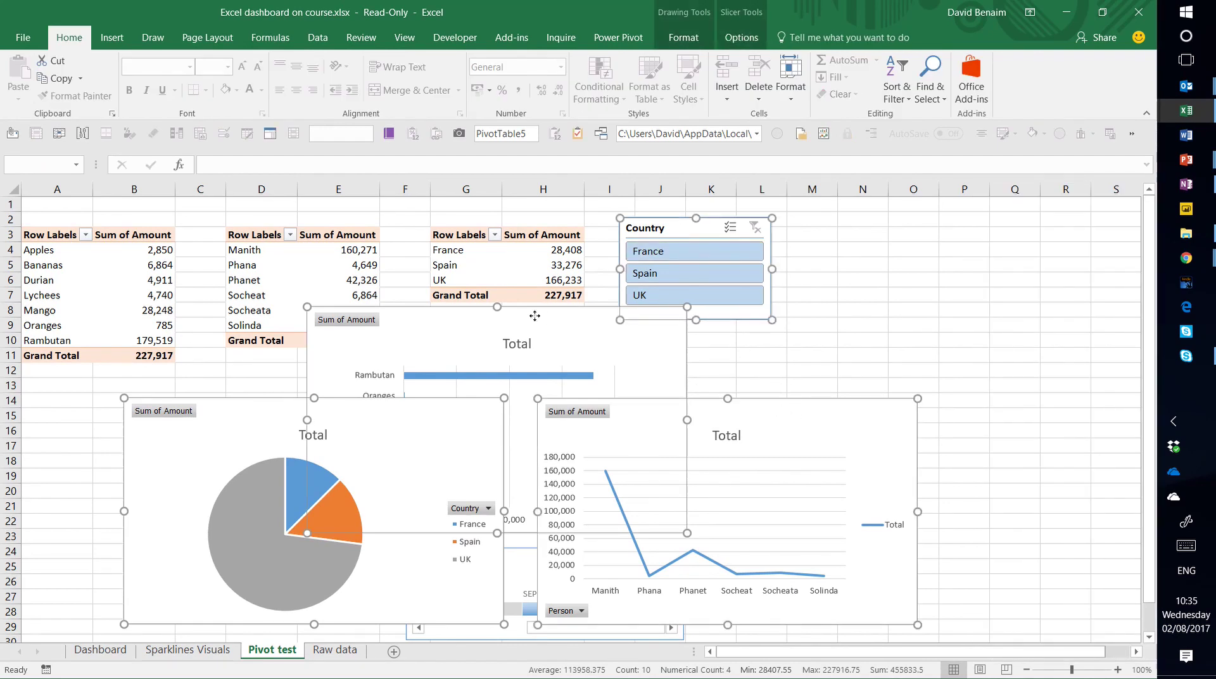
{"action": "left_click", "coordinate": [510, 561], "text": "ctrl"}
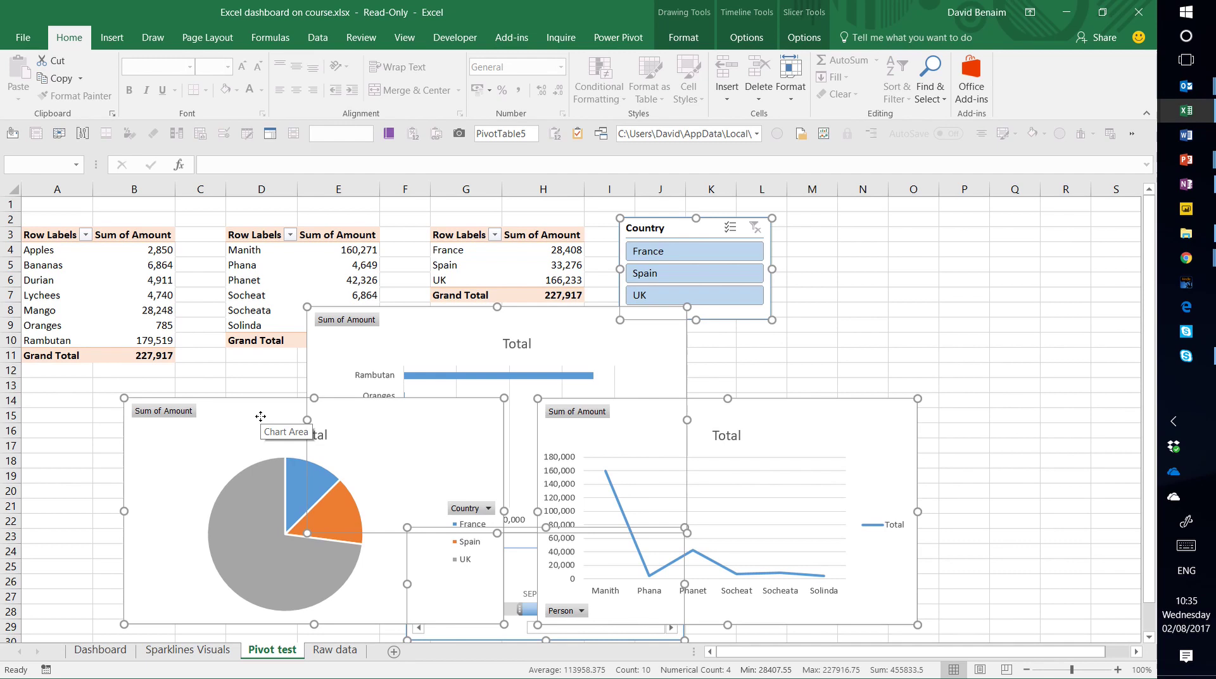
{"action": "left_click_drag", "start_coordinate": [260, 416], "coordinate": [476, 396]}
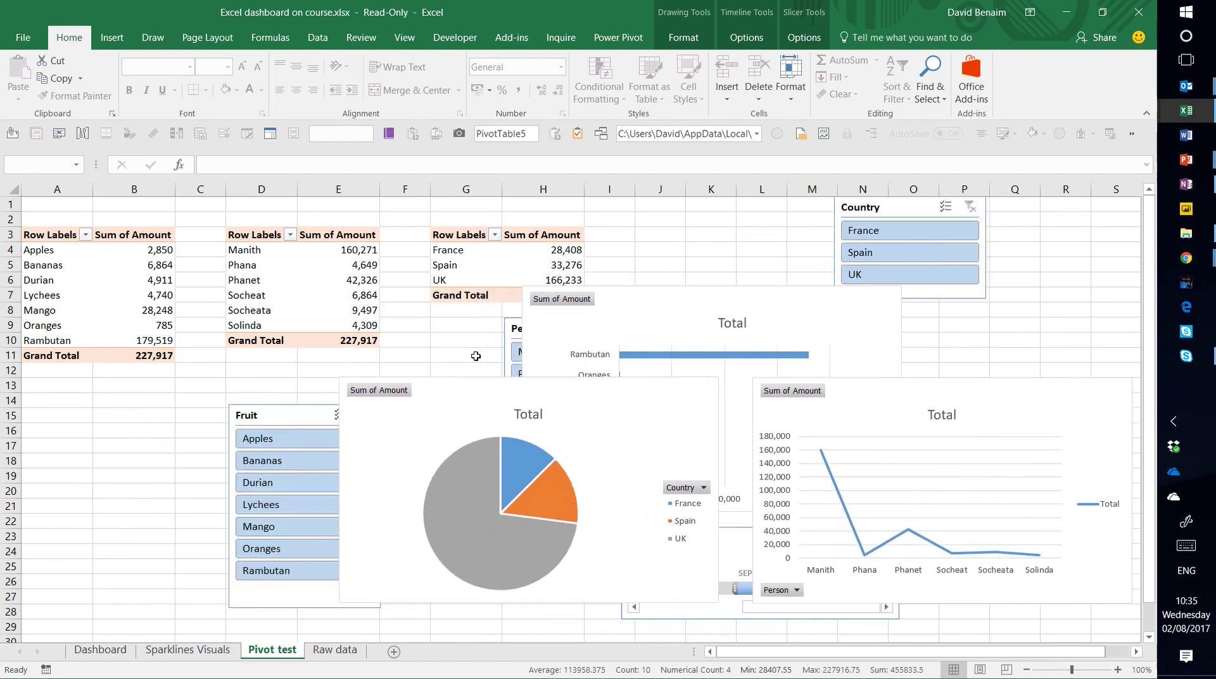
{"action": "left_click", "coordinate": [315, 418], "text": "ctrl"}
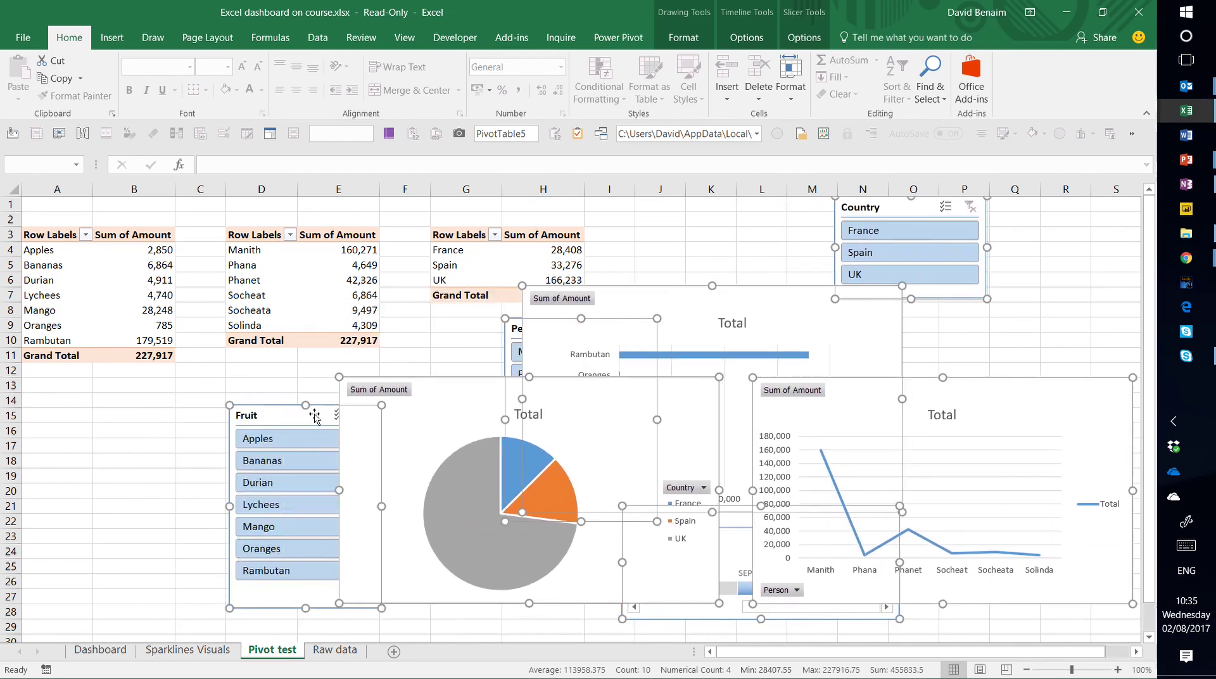
{"action": "right_click", "coordinate": [315, 413]}
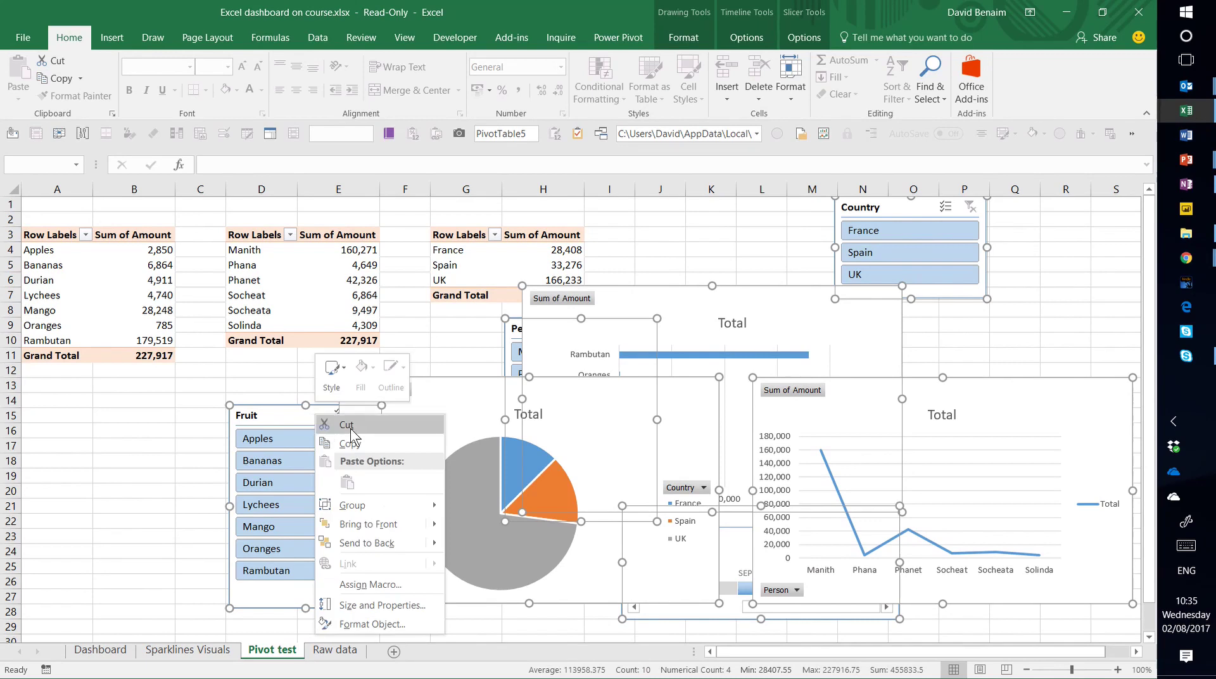
{"action": "left_click", "coordinate": [326, 430]}
Add a new worksheet named 'Dashboard 2' and paste the charts, slicers and timeline onto it
{"action": "left_click", "coordinate": [392, 653]}
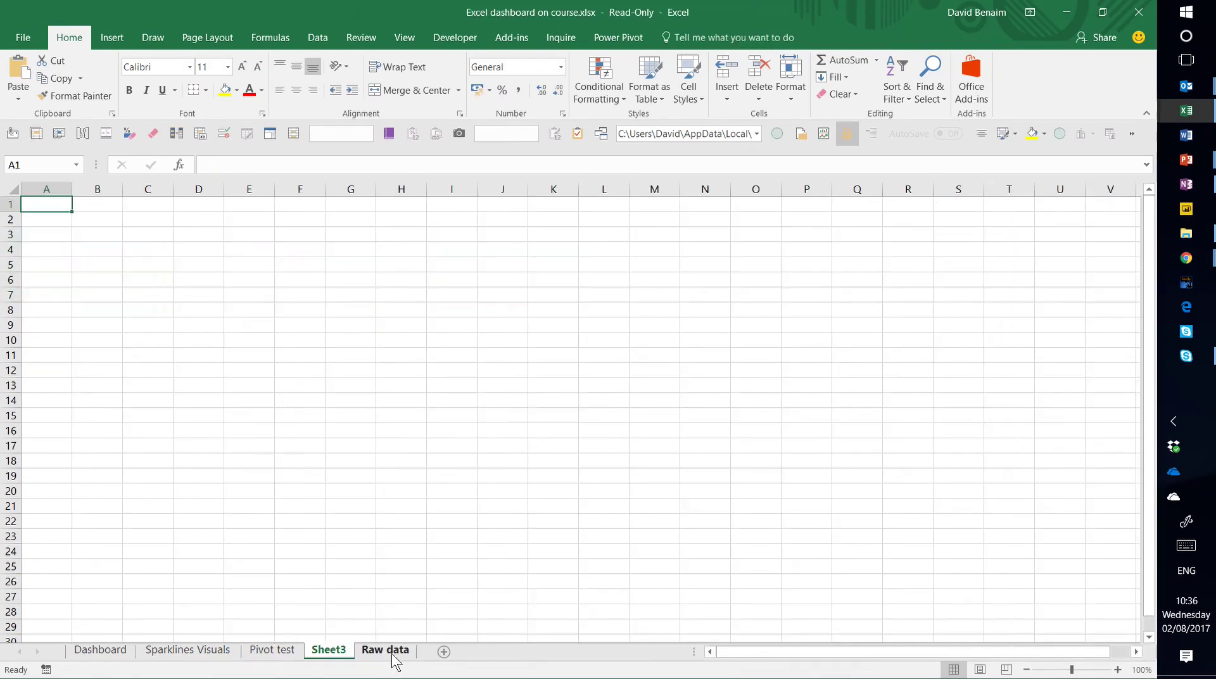
{"action": "double_click", "coordinate": [340, 652]}
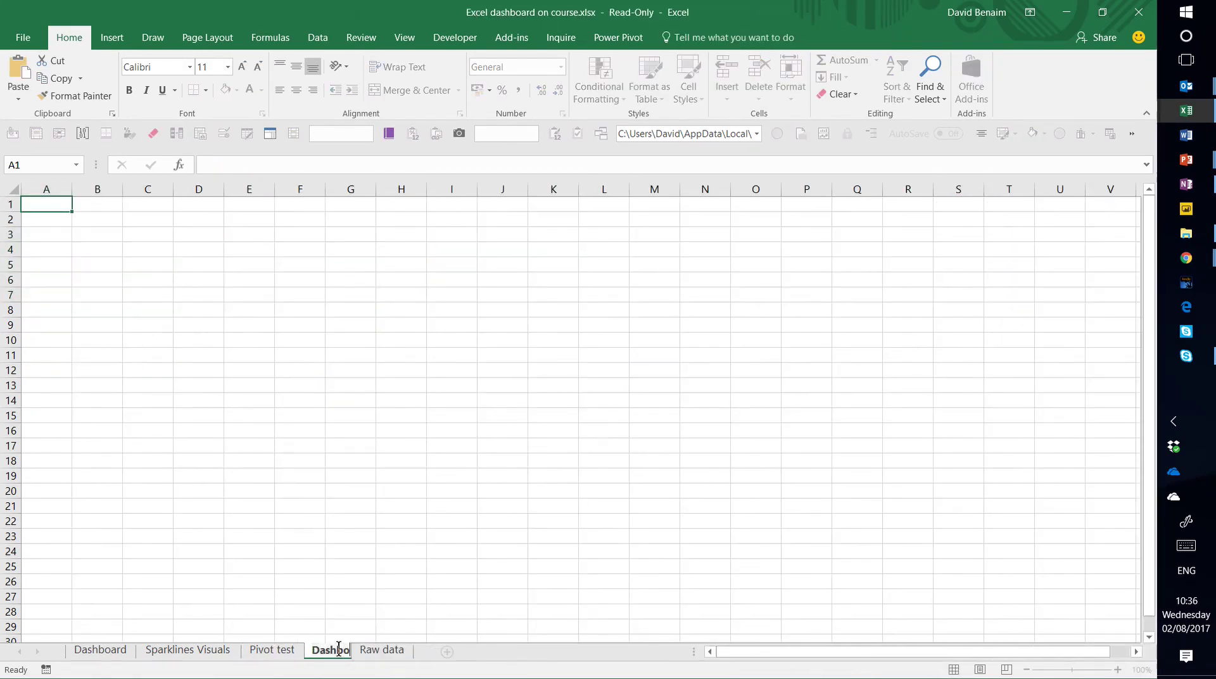
{"action": "type", "text": "Dashboard 2"}
{"action": "key", "text": "Return"}
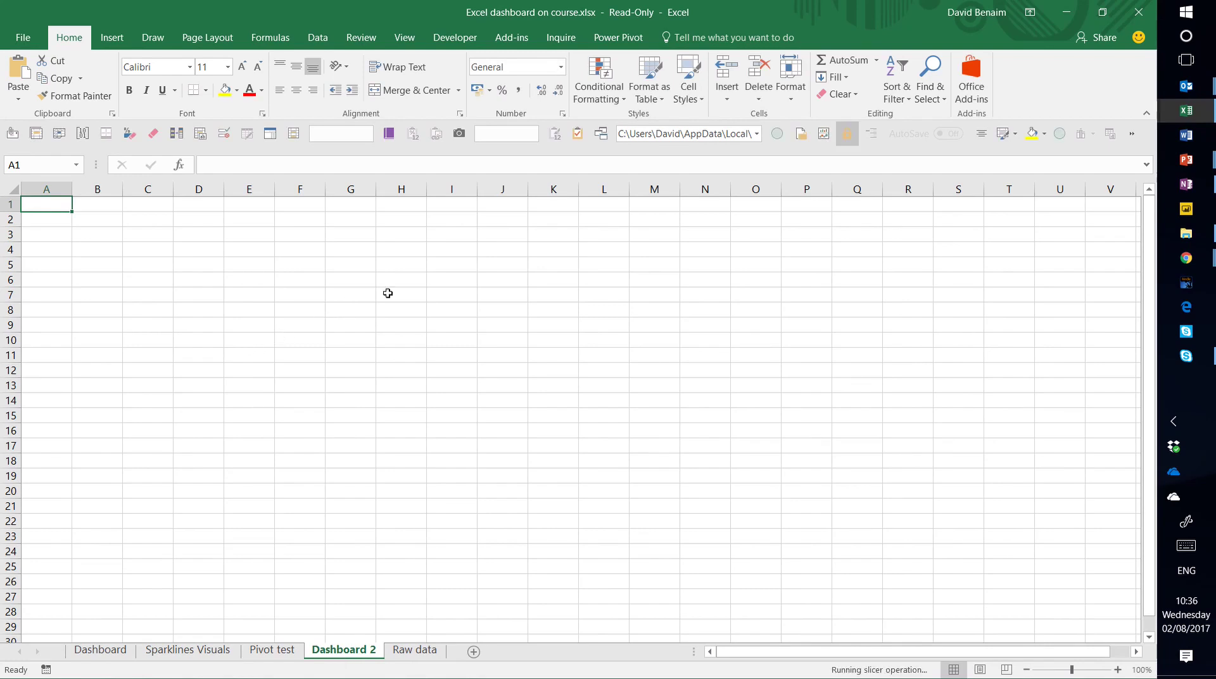
{"action": "key", "text": "ctrl+v"}
Arrange Fruit, Person, Country slicers along the top, timeline below, bar, pie and line charts around them
{"action": "left_click", "coordinate": [350, 235]}
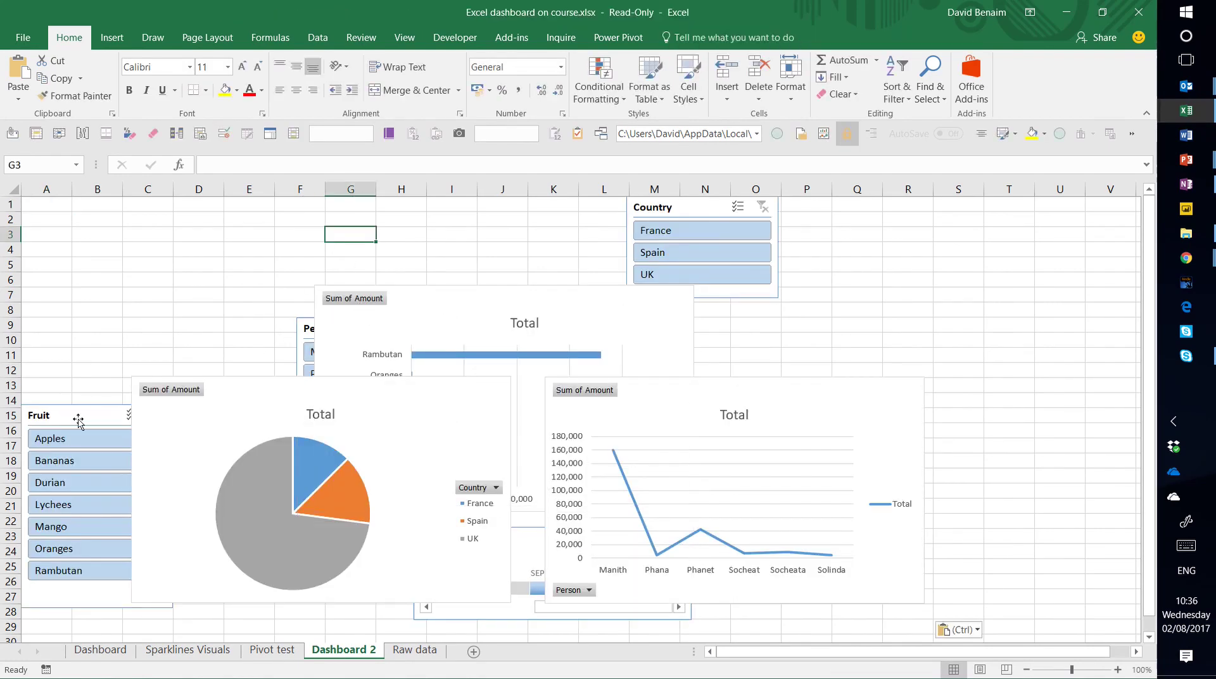
{"action": "left_click_drag", "start_coordinate": [78, 420], "coordinate": [78, 220]}
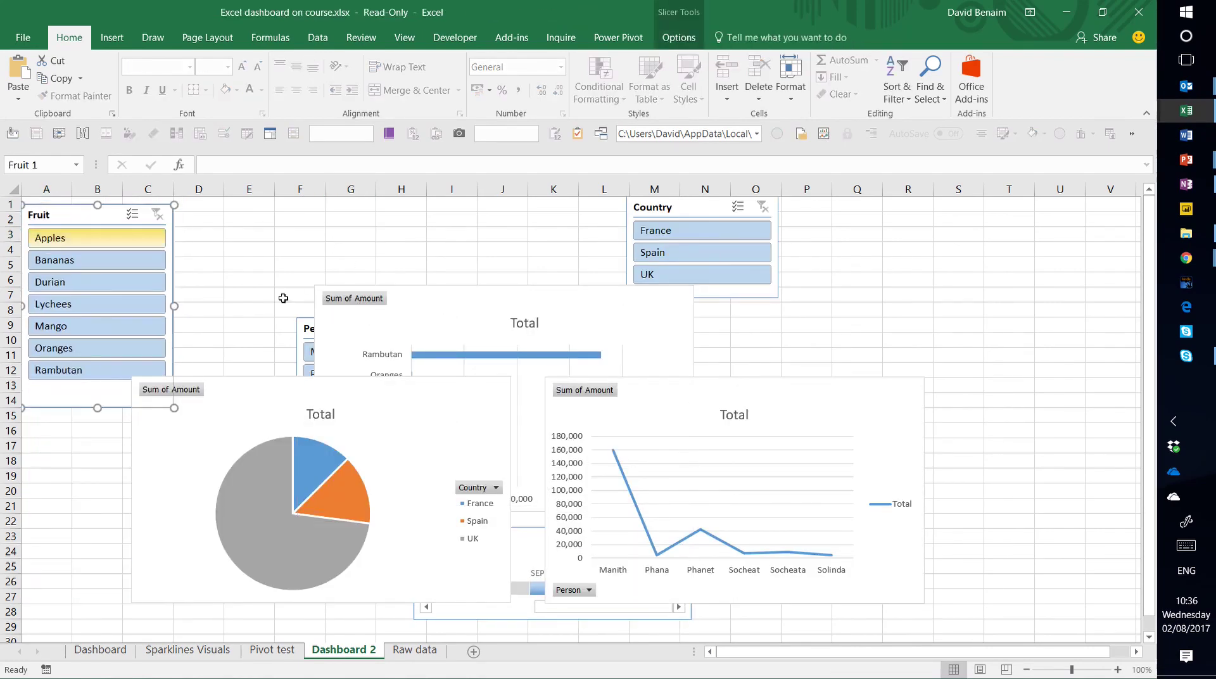
{"action": "left_click_drag", "start_coordinate": [299, 323], "coordinate": [204, 207]}
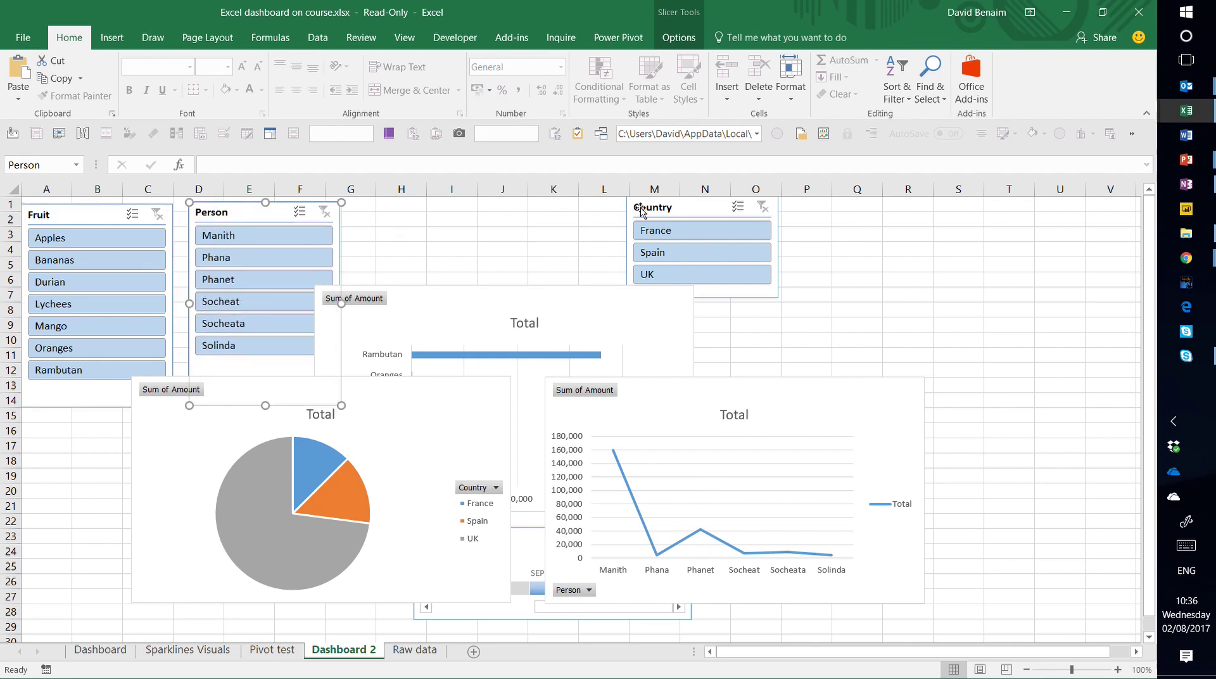
{"action": "left_click_drag", "start_coordinate": [674, 199], "coordinate": [400, 207]}
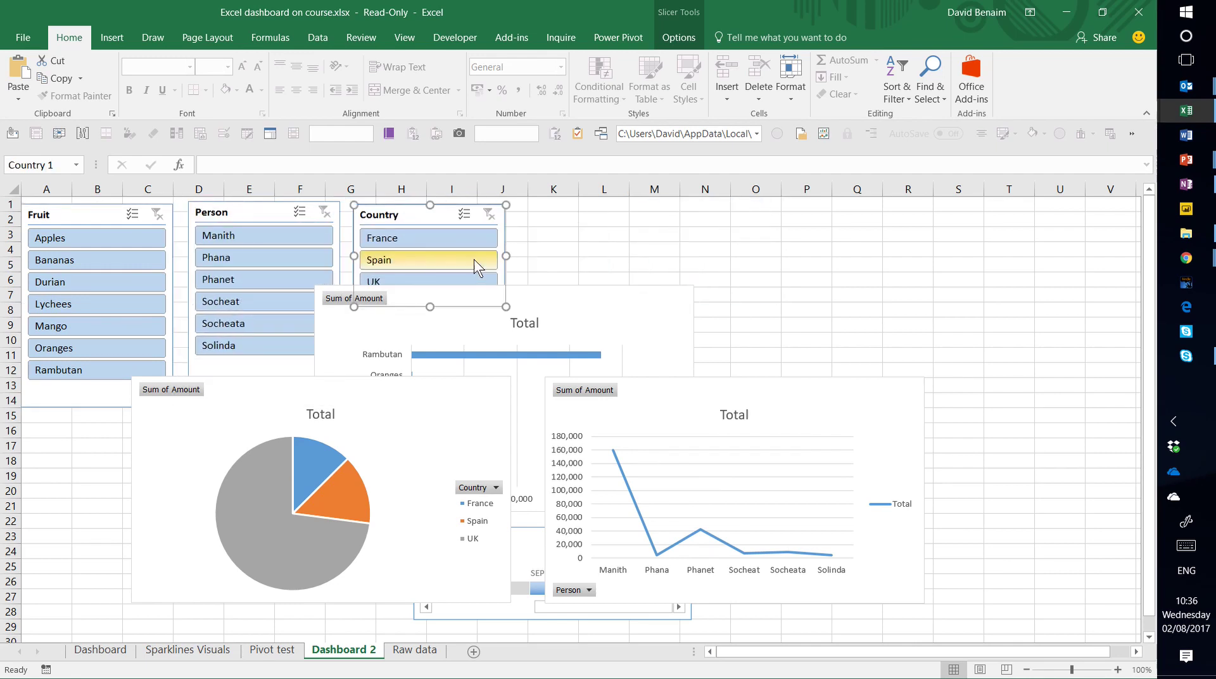
{"action": "left_click_drag", "start_coordinate": [582, 306], "coordinate": [804, 221]}
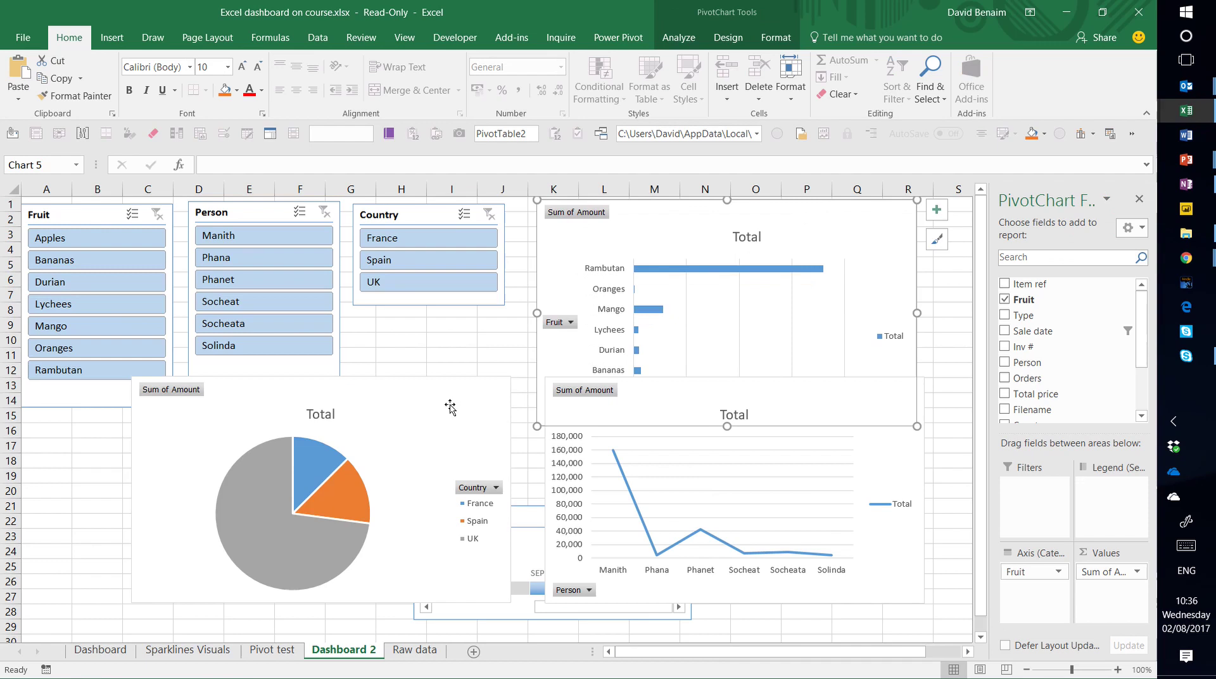
{"action": "left_click_drag", "start_coordinate": [432, 410], "coordinate": [322, 457]}
{"action": "left_click_drag", "start_coordinate": [501, 518], "coordinate": [441, 319]}
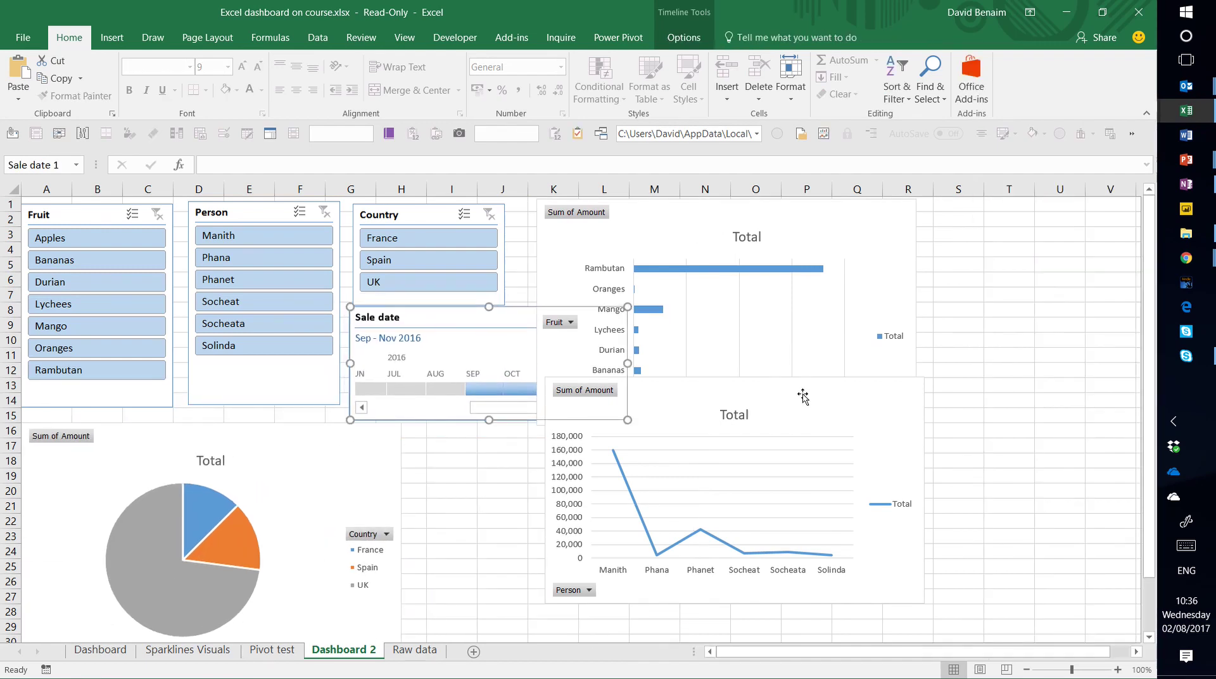
{"action": "left_click_drag", "start_coordinate": [803, 397], "coordinate": [857, 460]}
{"action": "left_click_drag", "start_coordinate": [690, 217], "coordinate": [769, 234]}
Filter the slicers to Spain, Phanet, Socheata, Durian, then France, checking that all charts refresh
{"action": "scroll", "coordinate": [455, 366], "scroll_direction": "down", "scroll_amount": 3}
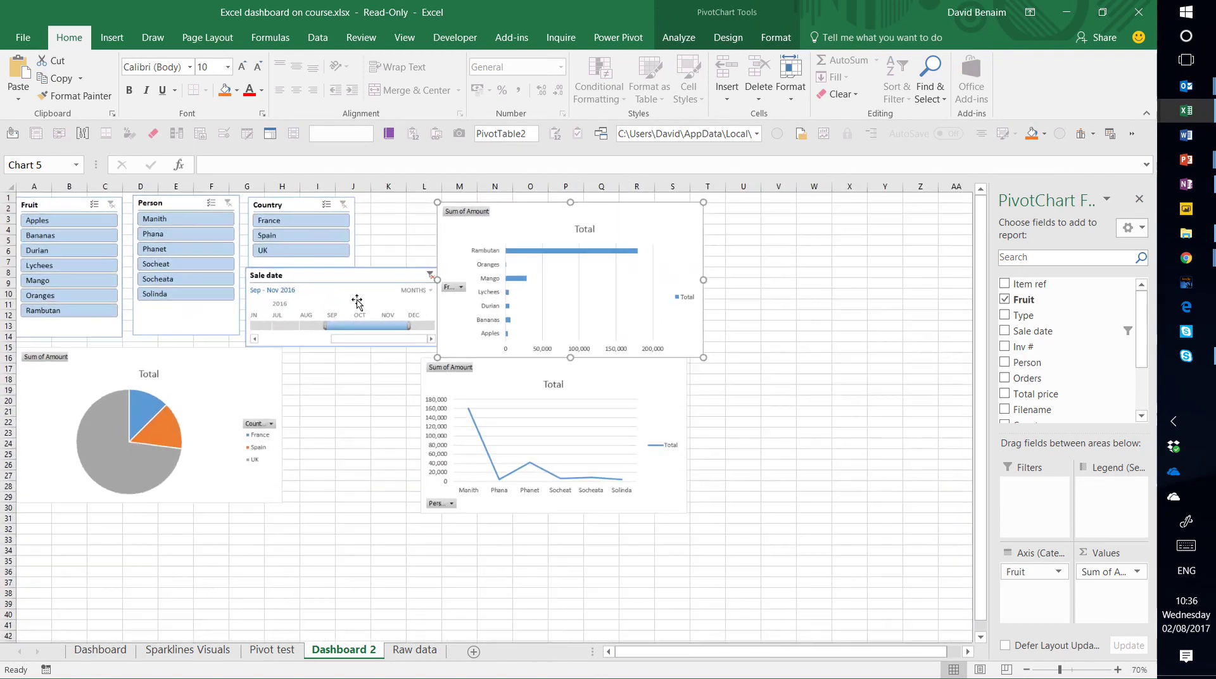
{"action": "left_click", "coordinate": [295, 239]}
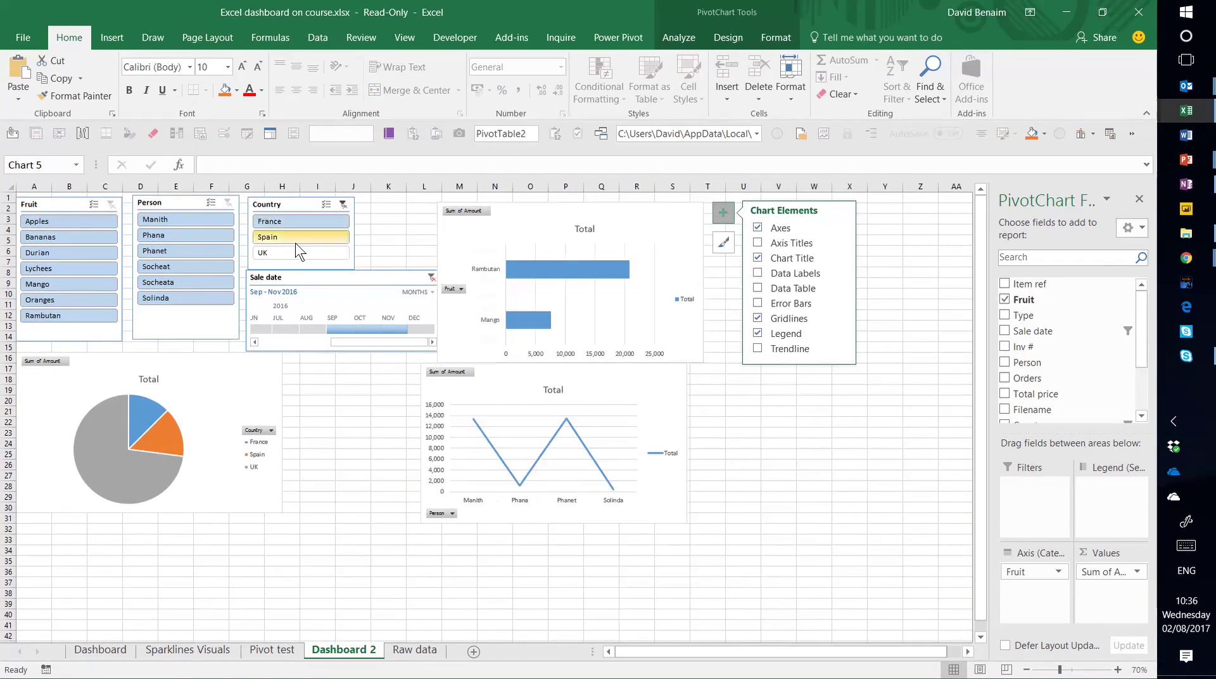
{"action": "left_click", "coordinate": [178, 248]}
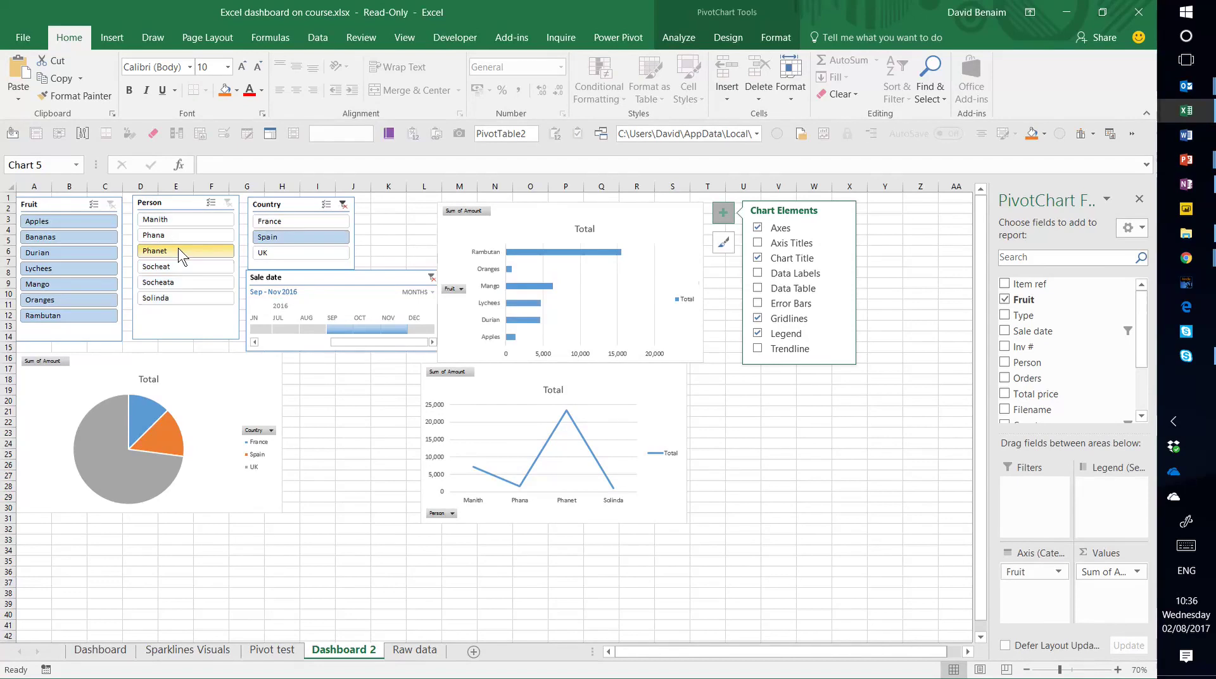
{"action": "left_click", "coordinate": [159, 282]}
{"action": "left_click", "coordinate": [80, 268]}
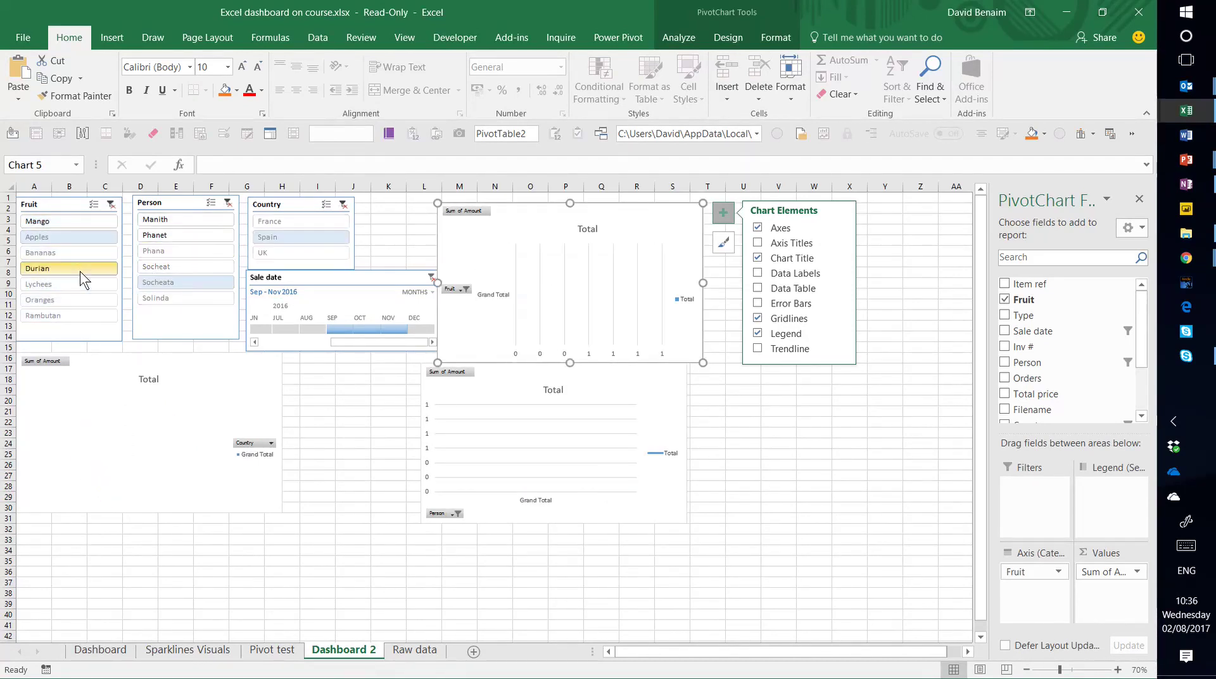
{"action": "left_click", "coordinate": [278, 221]}
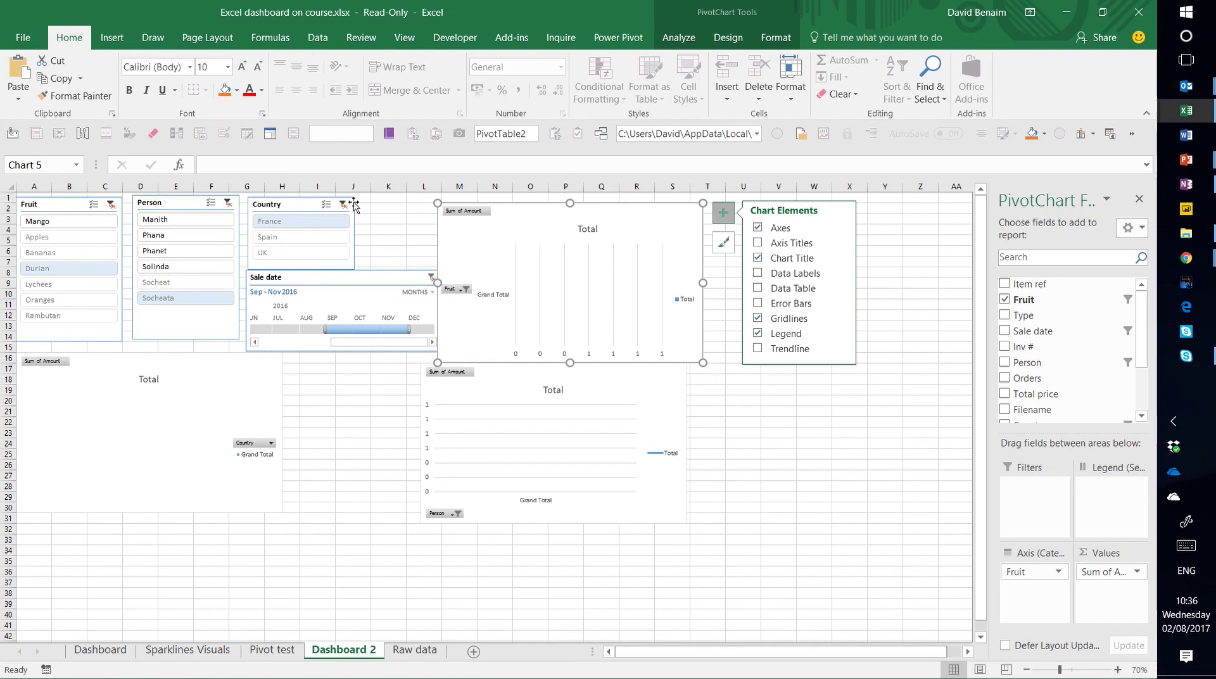